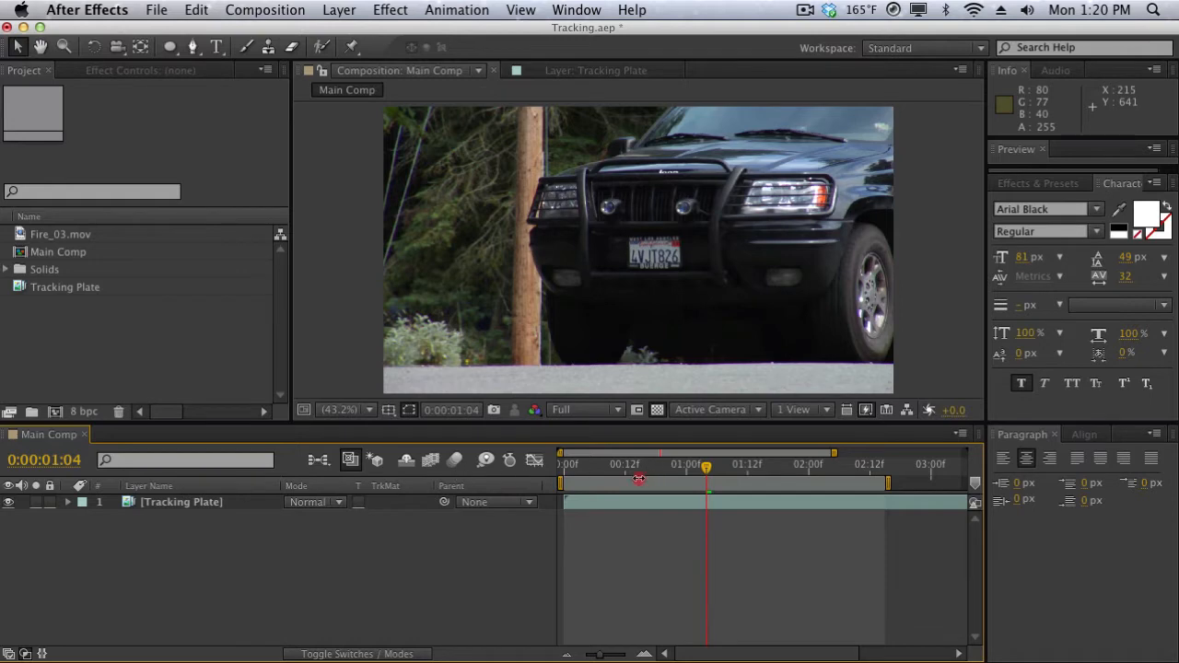
Step: Add a text layer reading HIT ME at 0:00:01:16 and place the text just above the Jeep's hood
left_click_drag(638, 479, 753, 457)
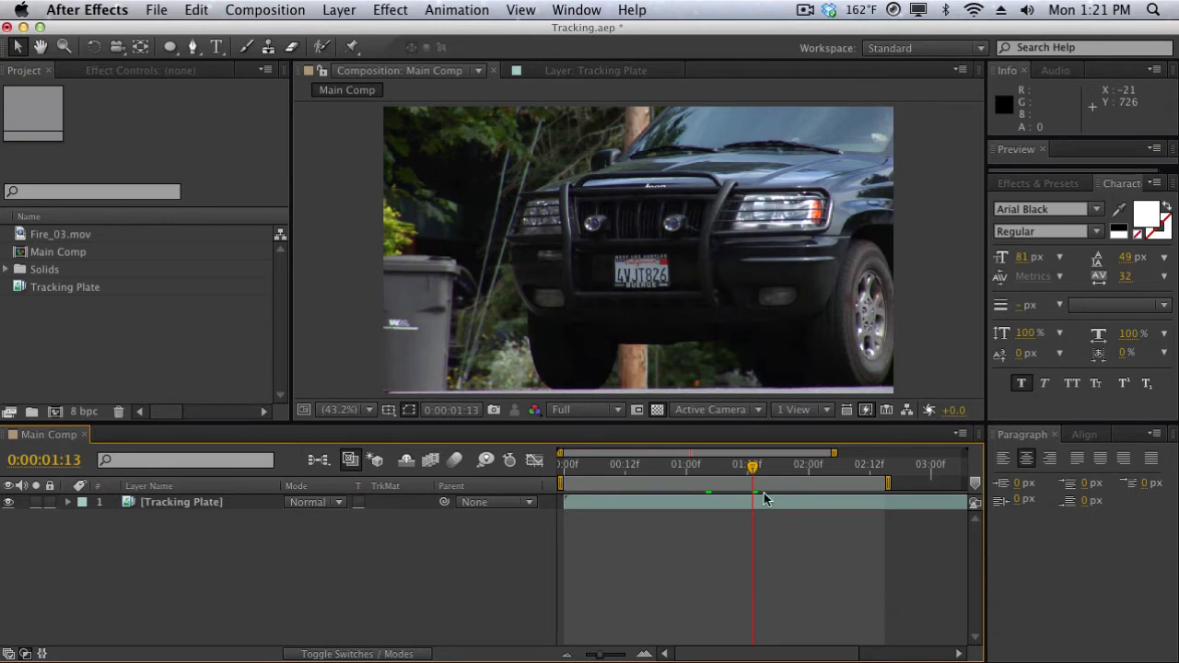
mouse_move(753, 467)
left_mouse_down()
mouse_move(578, 472)
mouse_move(765, 468)
left_mouse_up()
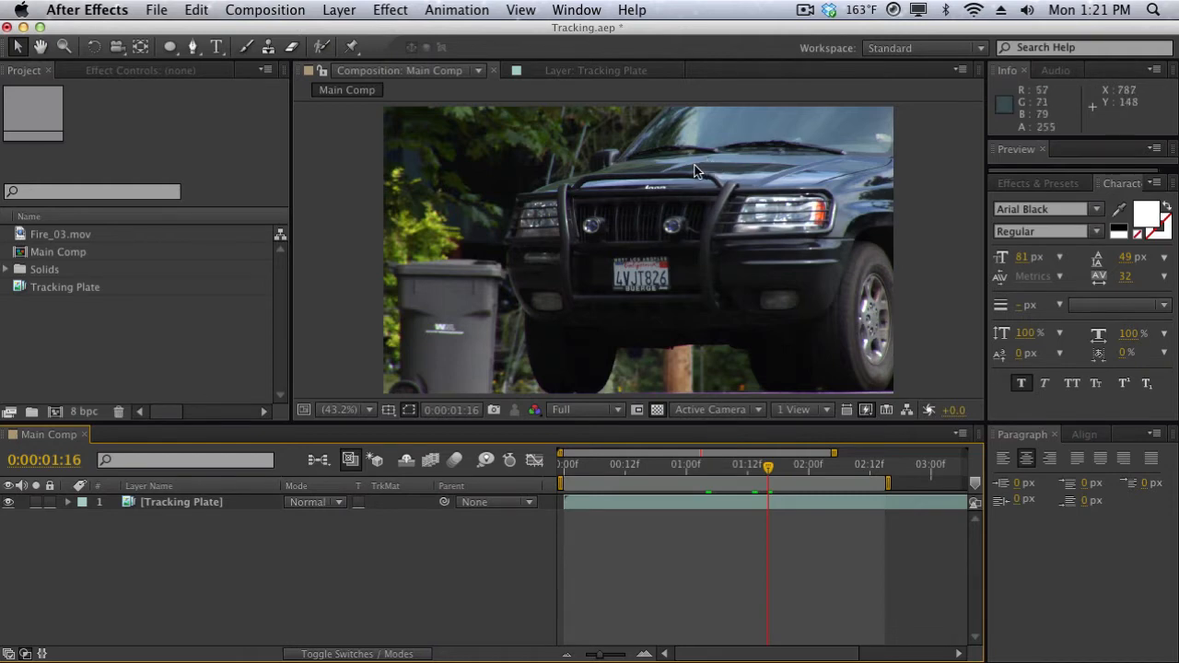
left_click(327, 7)
mouse_move(451, 31)
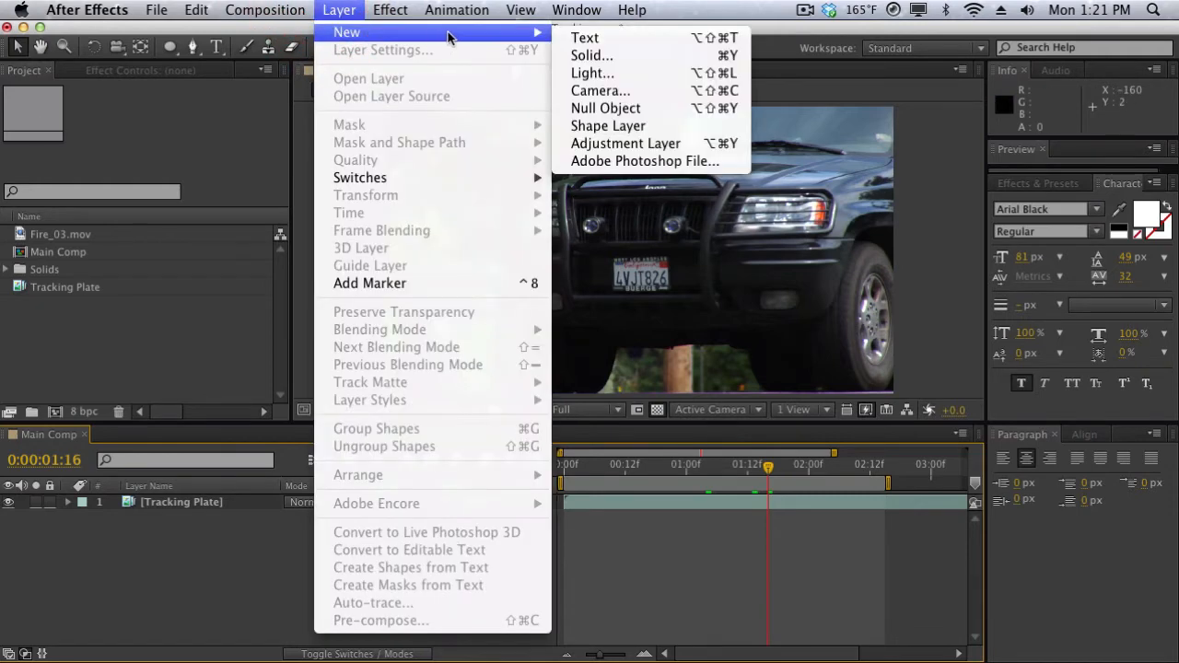
left_click(570, 38)
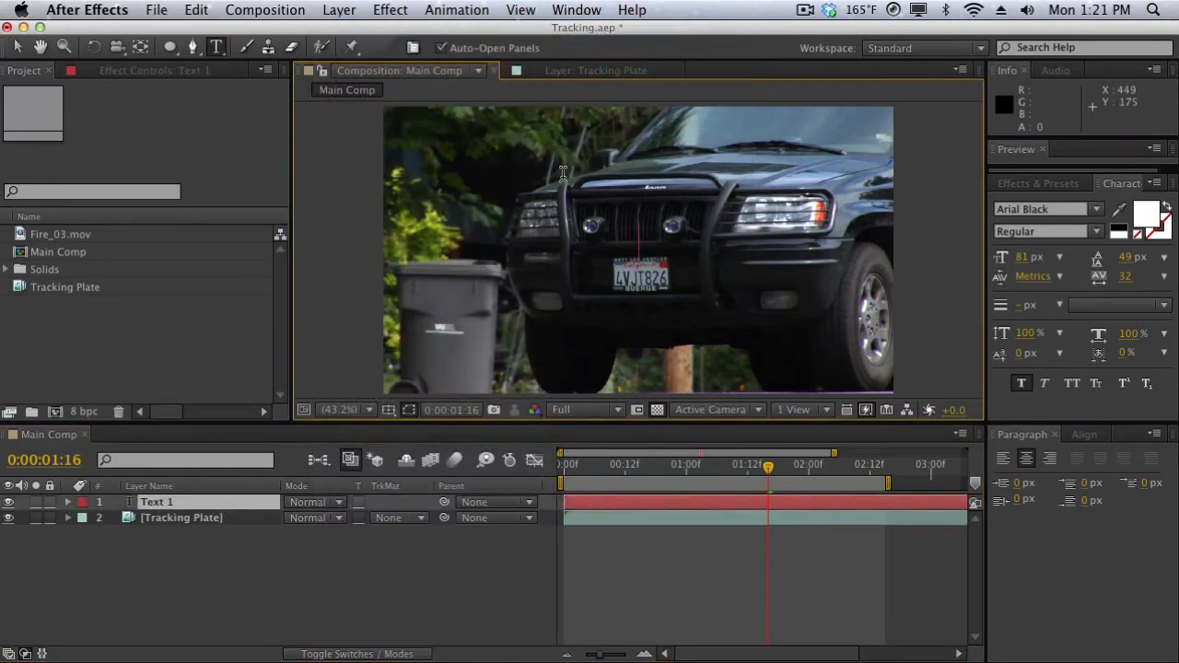
type("HIT ME")
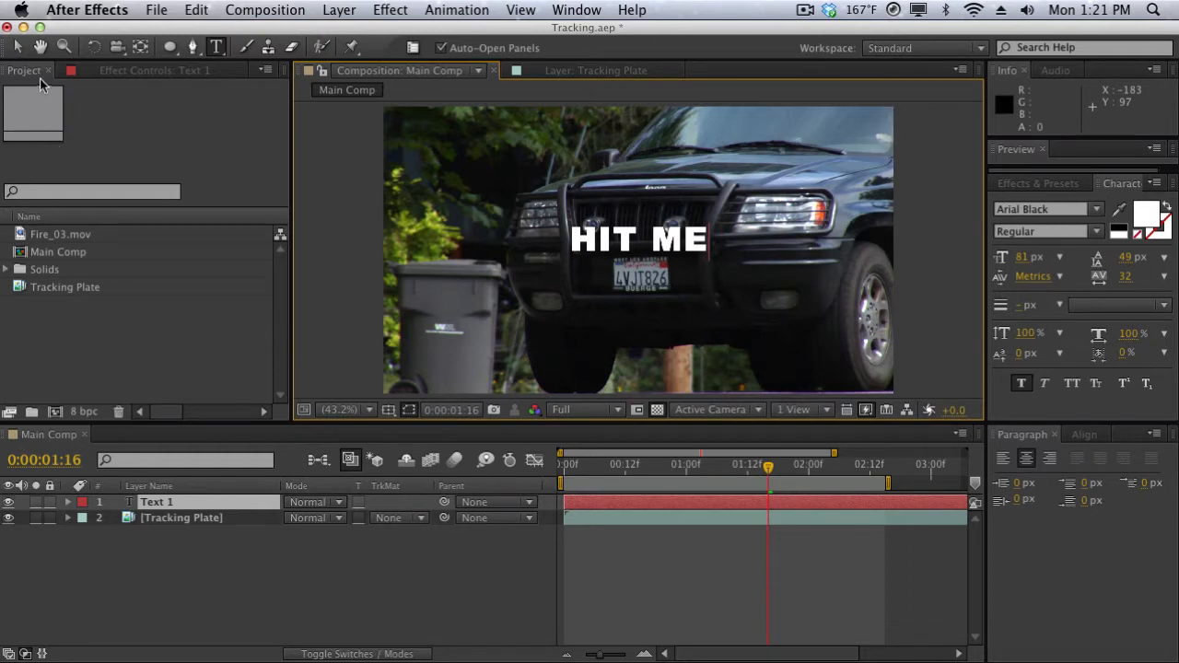
left_click(18, 47)
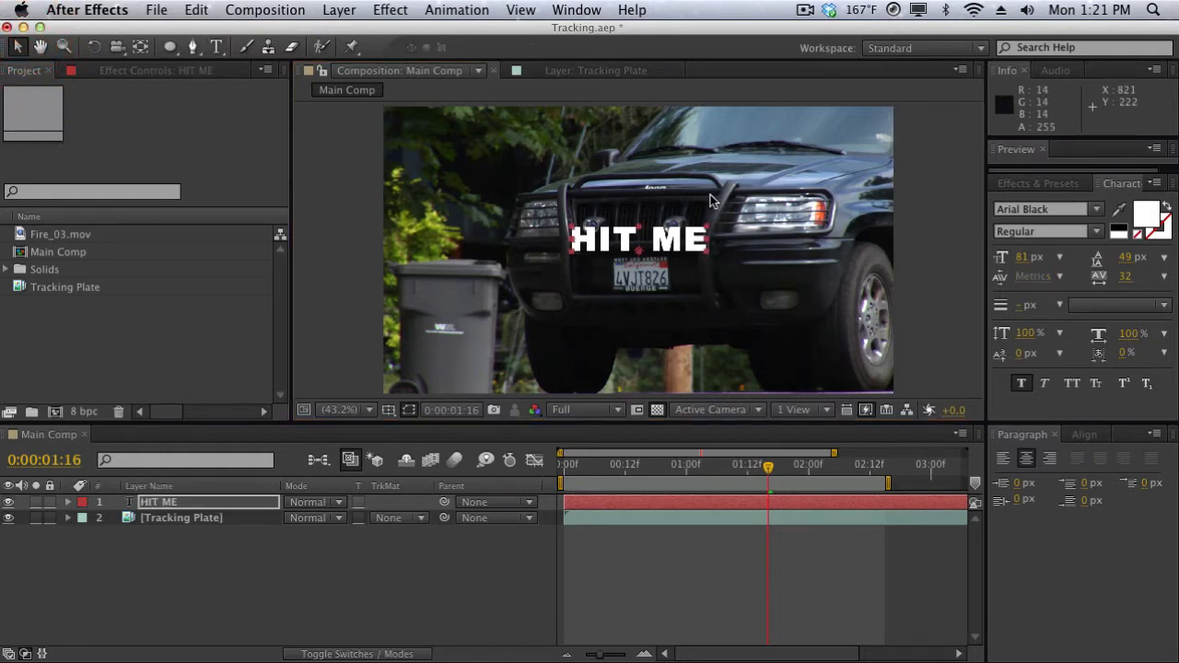
left_click_drag(679, 245, 696, 164)
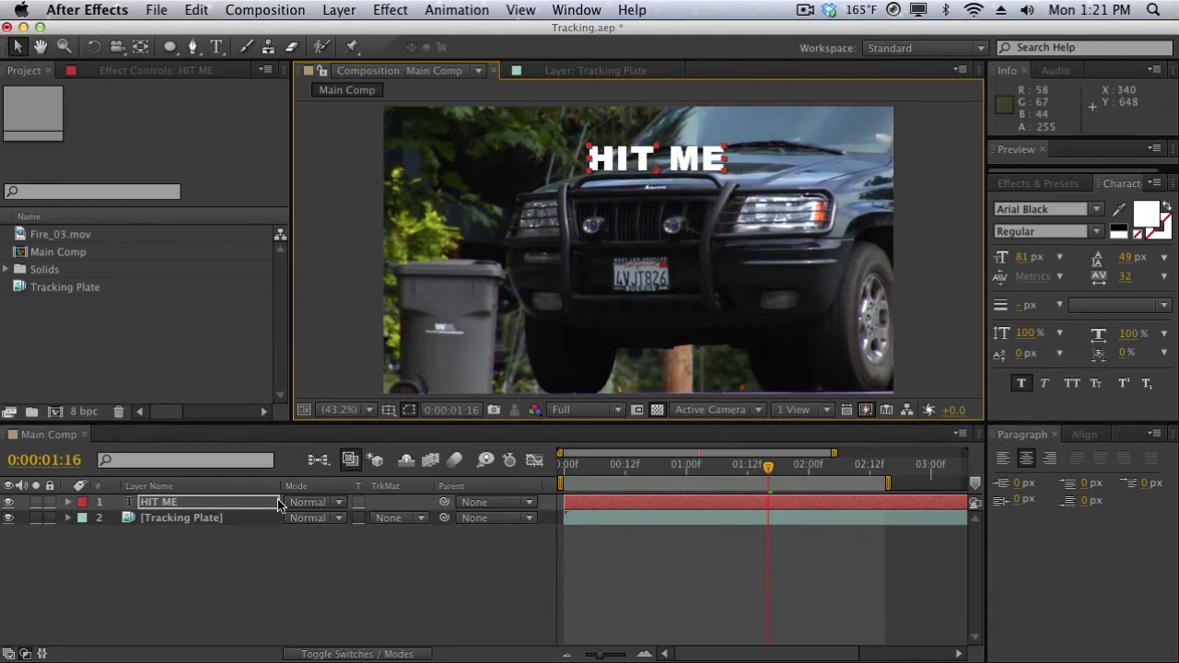
Step: At the first frame, move the text over the Jeep's hood to about 577.5, 147.0 and start keyframing its position
key("Home")
left_click(512, 479)
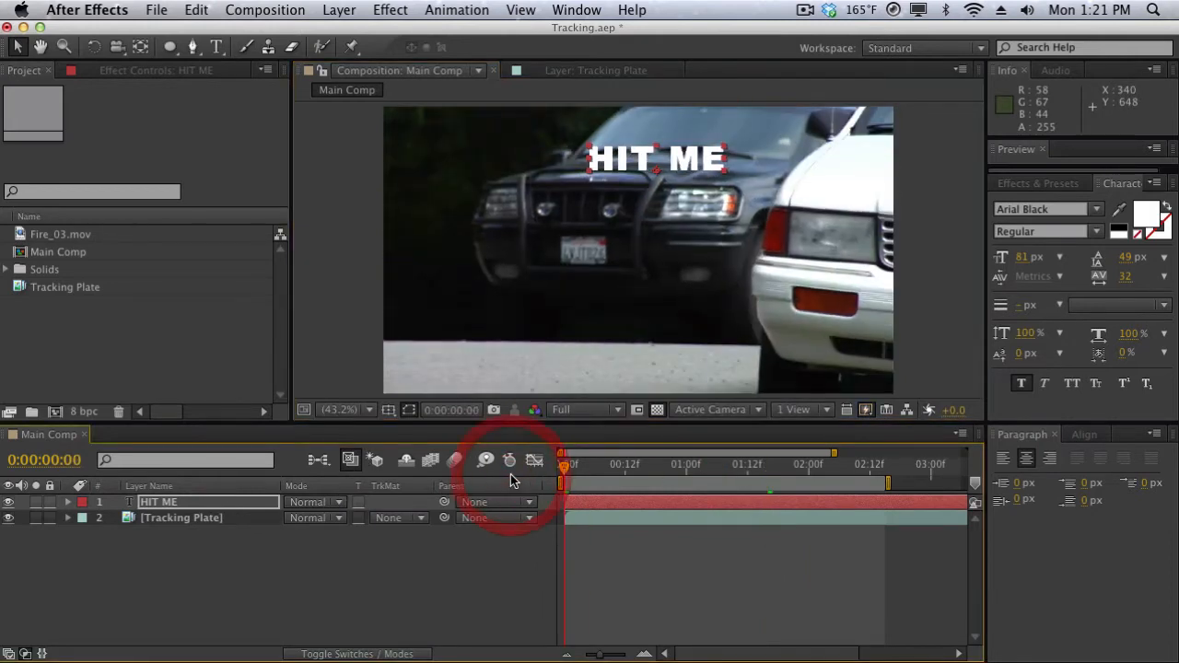
key("p")
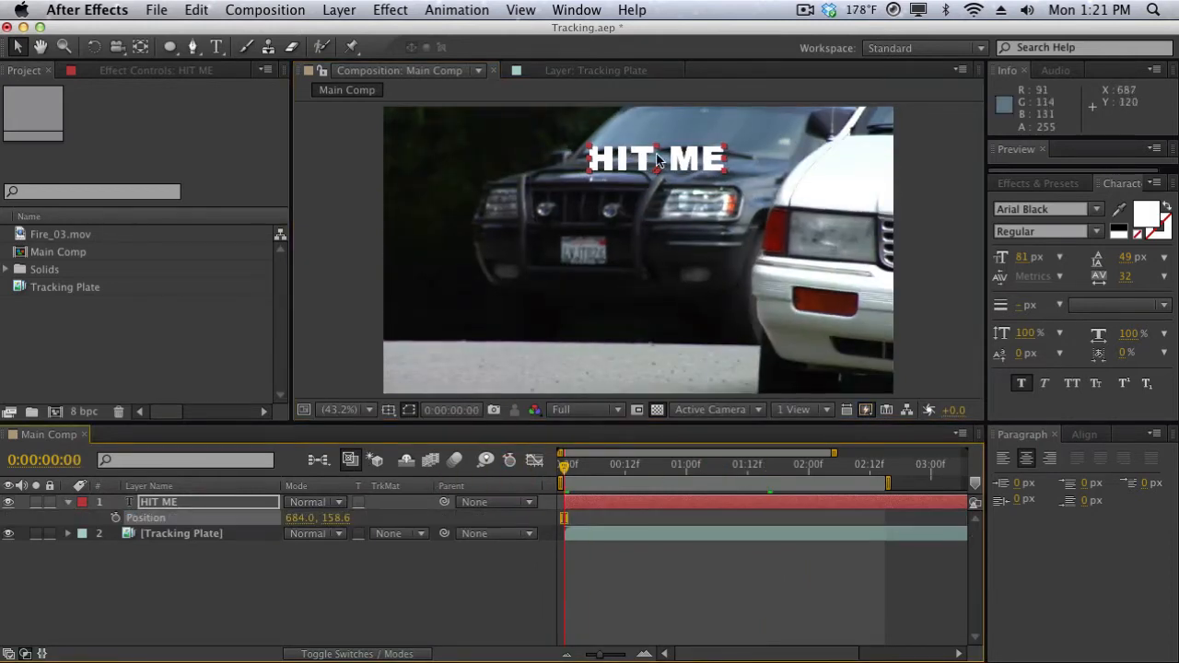
left_click_drag(658, 160, 625, 155)
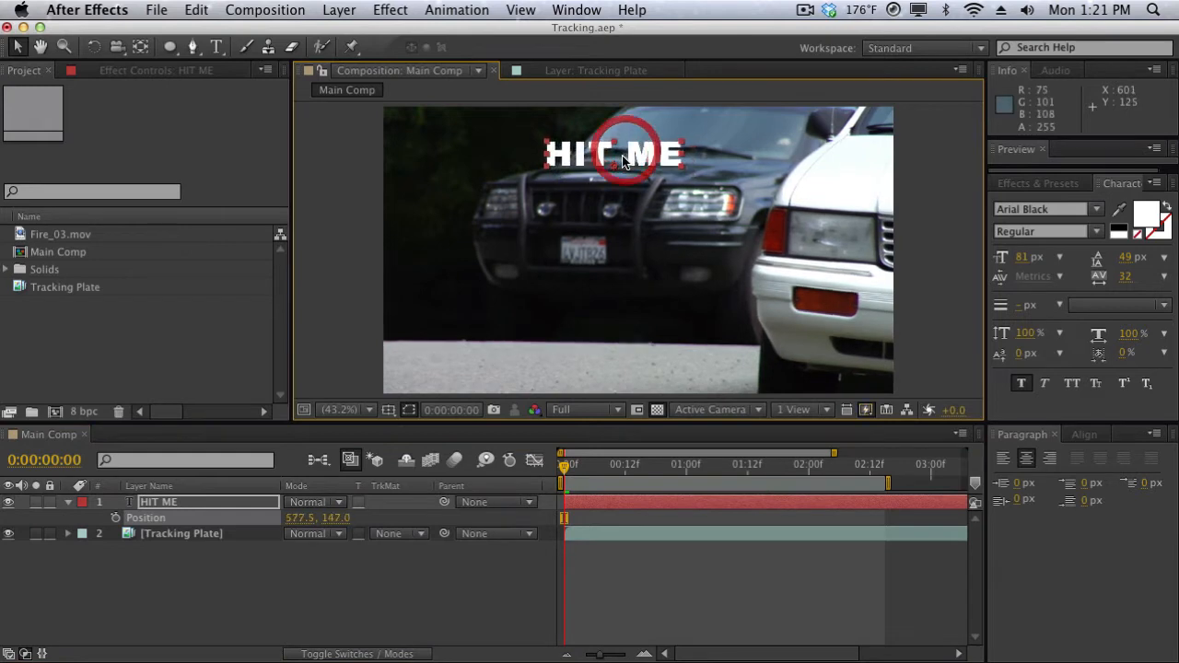
left_click(116, 518)
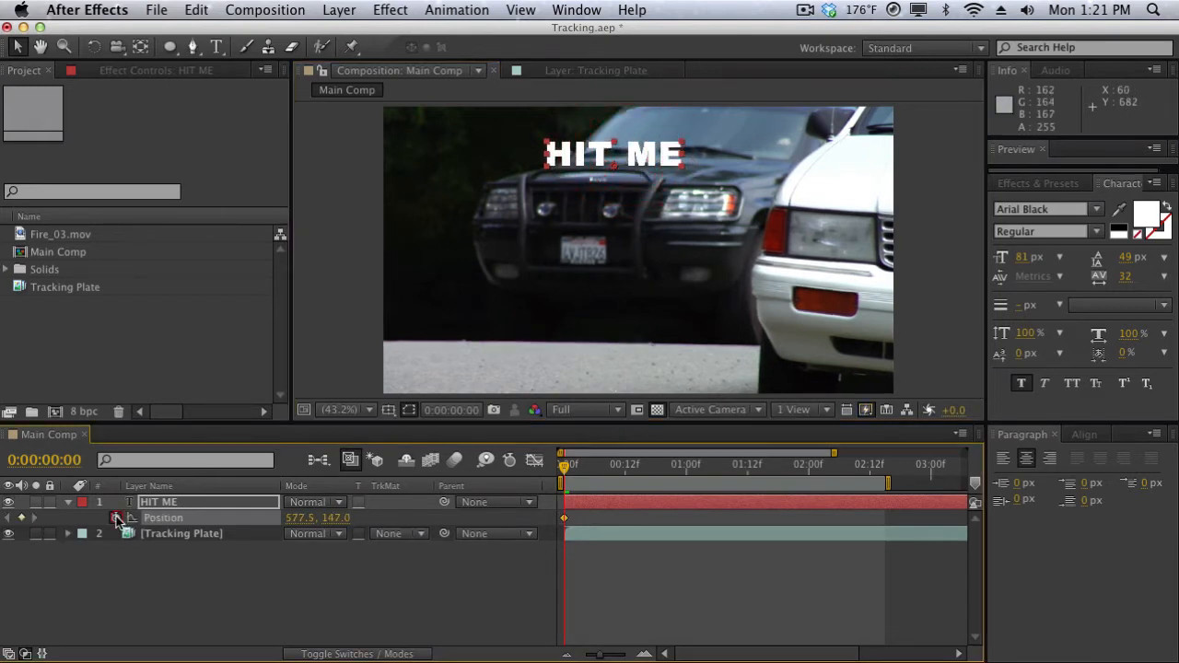
Step: Keyframe the text's position over the hood, about 732.6, 103.0 at 0:00:00:20 and 714.1, 149.3 at 0:00:01:20
left_click_drag(605, 470, 665, 465)
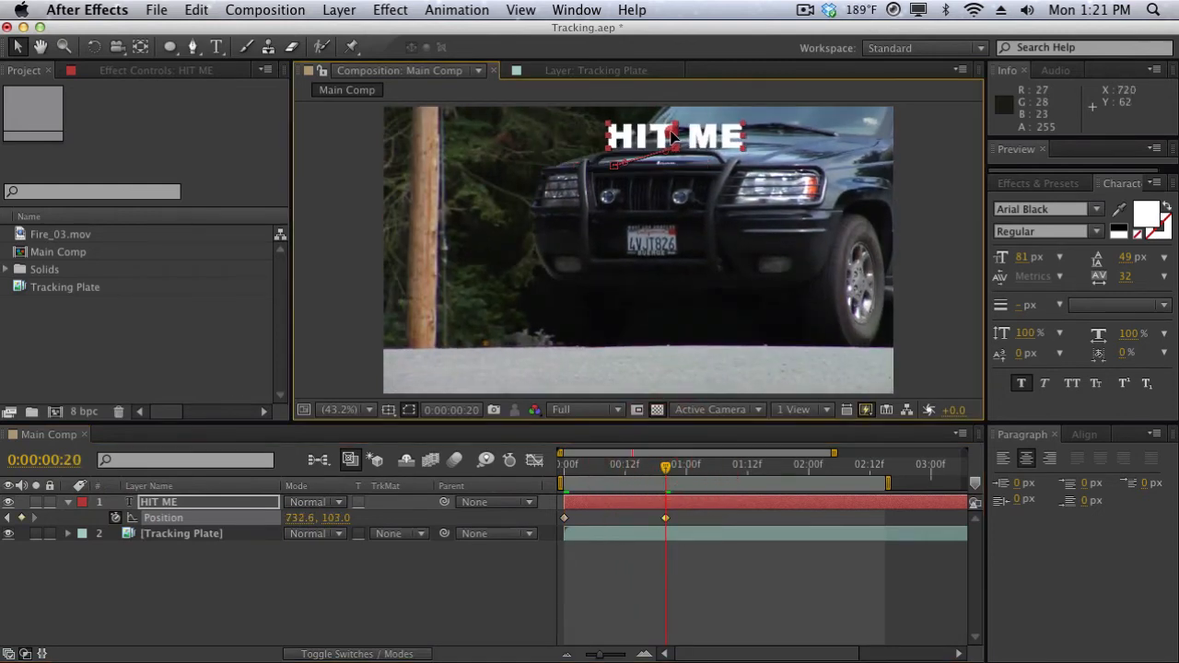
left_click_drag(599, 152, 660, 135)
left_click_drag(682, 461, 788, 466)
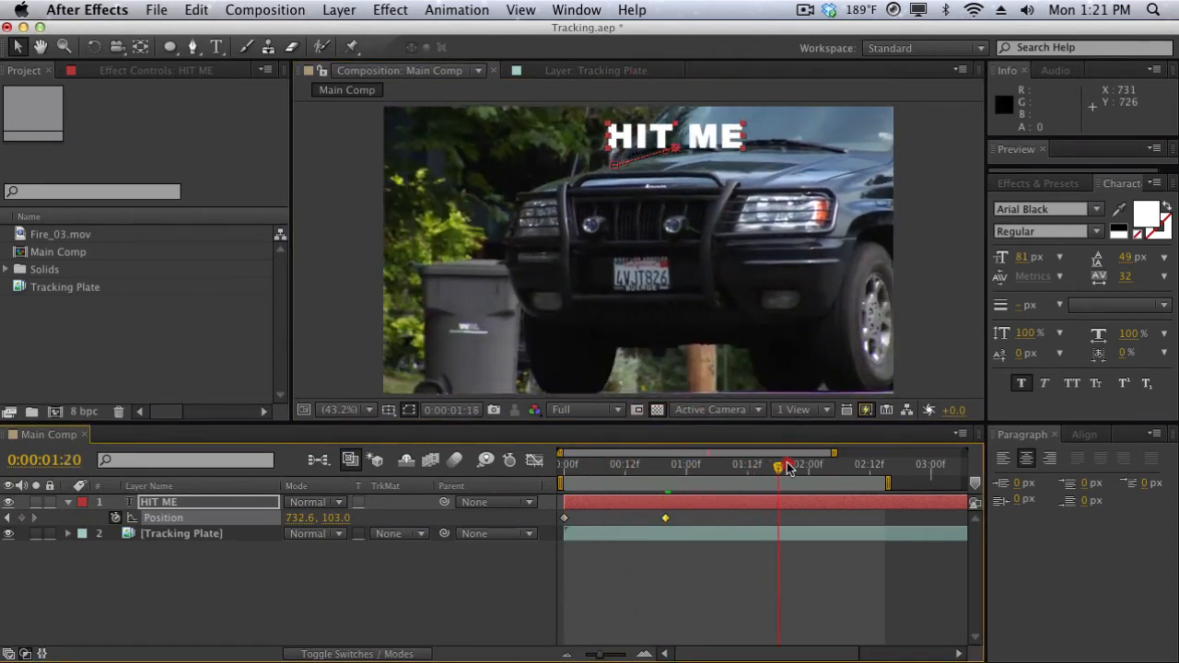
left_click_drag(701, 139, 693, 158)
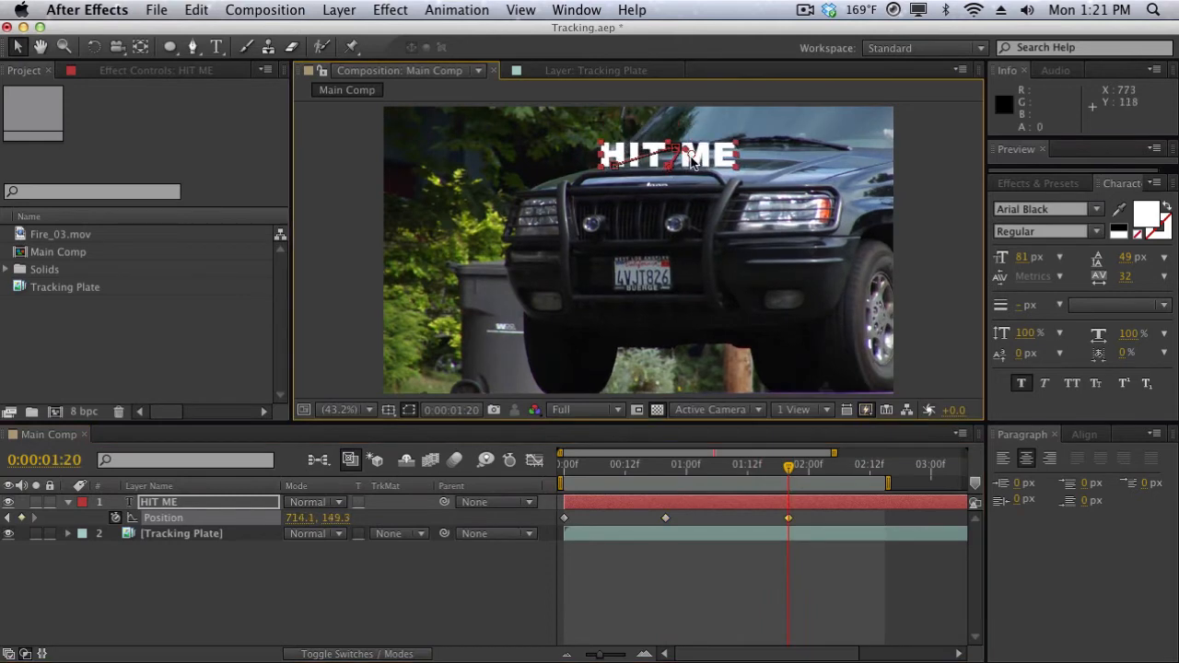
Step: Add another position keyframe over the hood at 0:00:02:16, and review the text's motion across the clip
left_click_drag(804, 476, 890, 471)
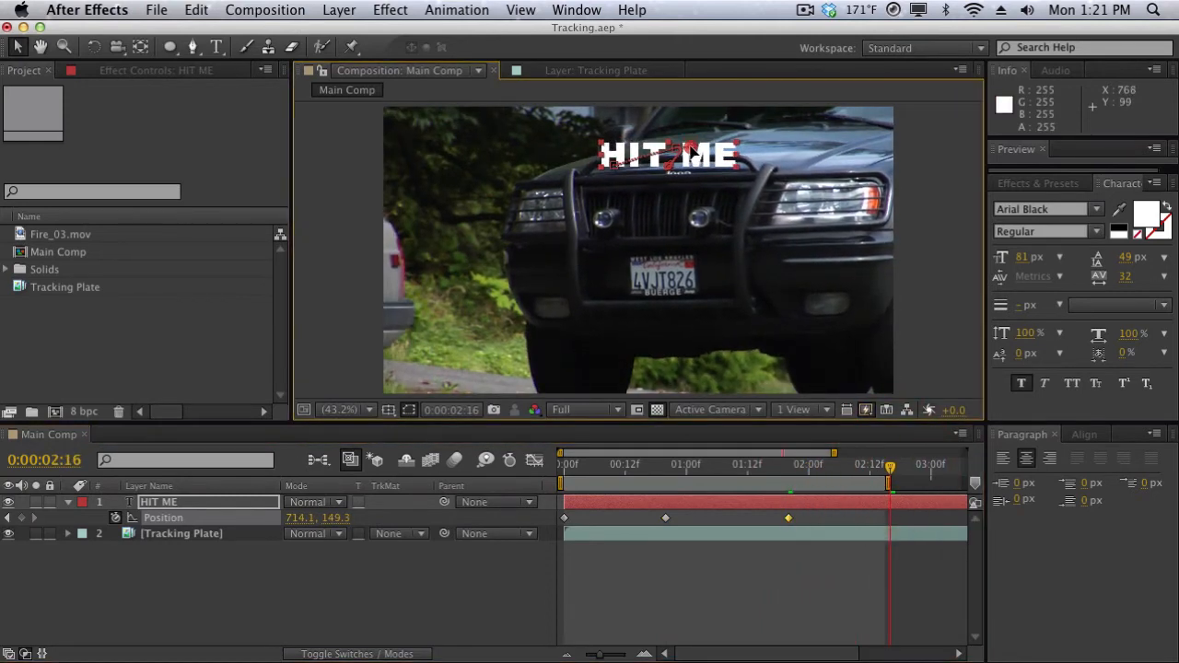
left_click(689, 152)
mouse_move(711, 159)
left_mouse_down()
mouse_move(730, 138)
mouse_move(720, 138)
left_mouse_up()
left_click(660, 467)
left_click_drag(661, 467, 577, 460)
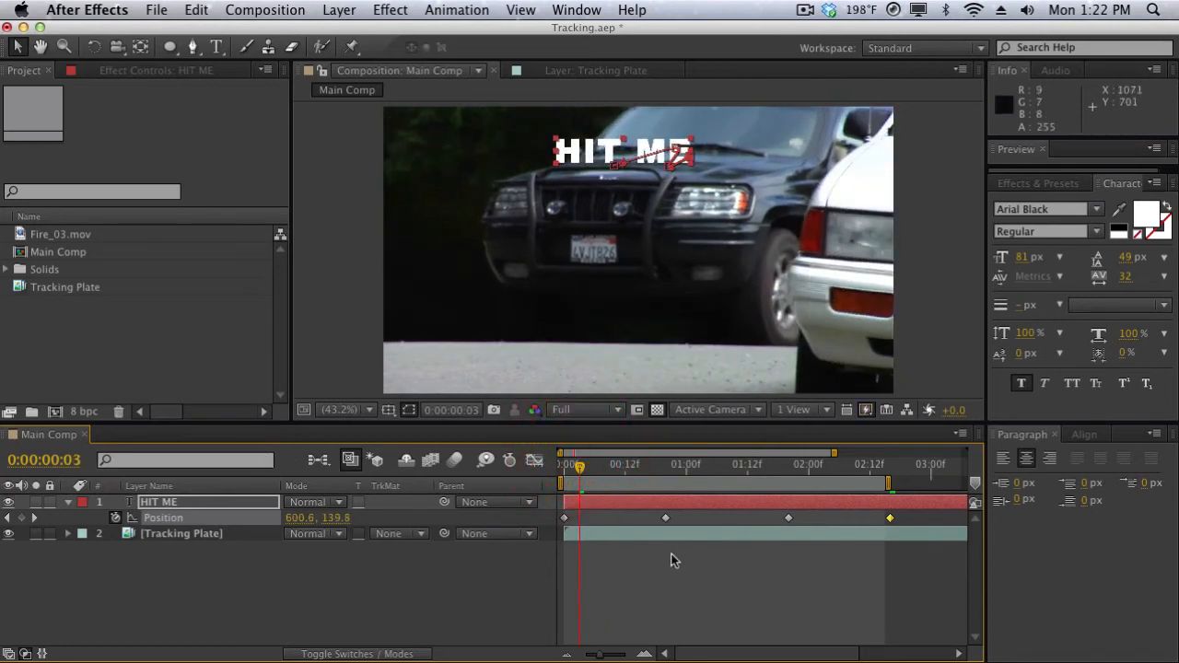
left_click_drag(580, 468, 877, 451)
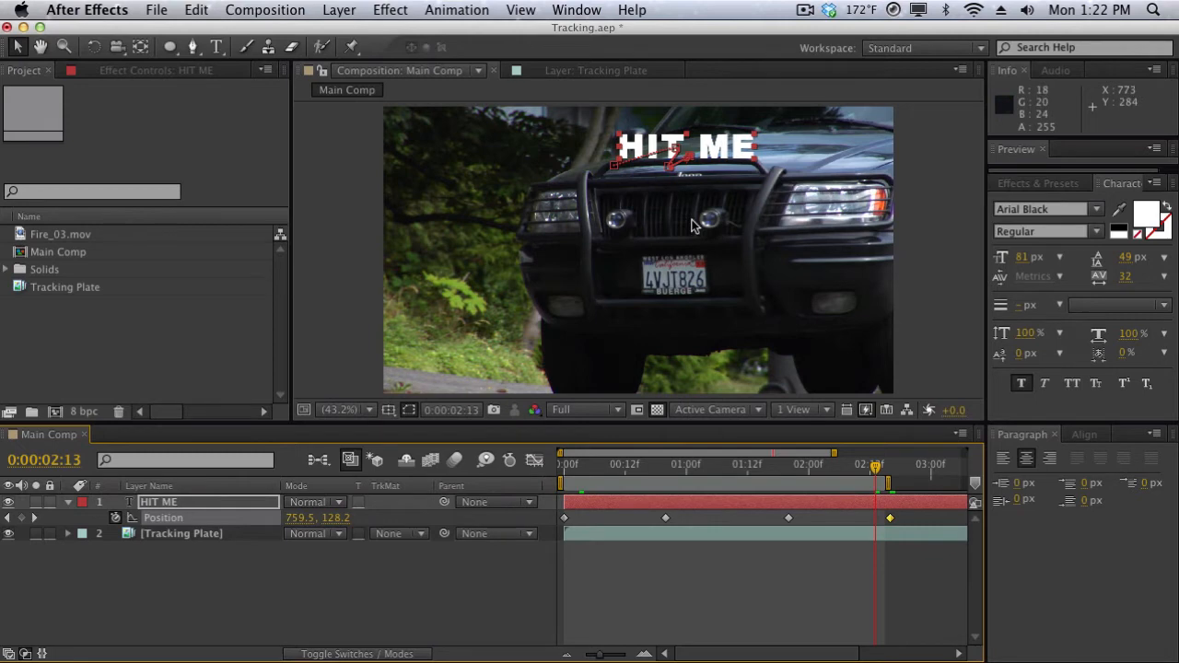
Step: Remove all position keyframes from the HIT ME layer and hide the layer
left_click(248, 514)
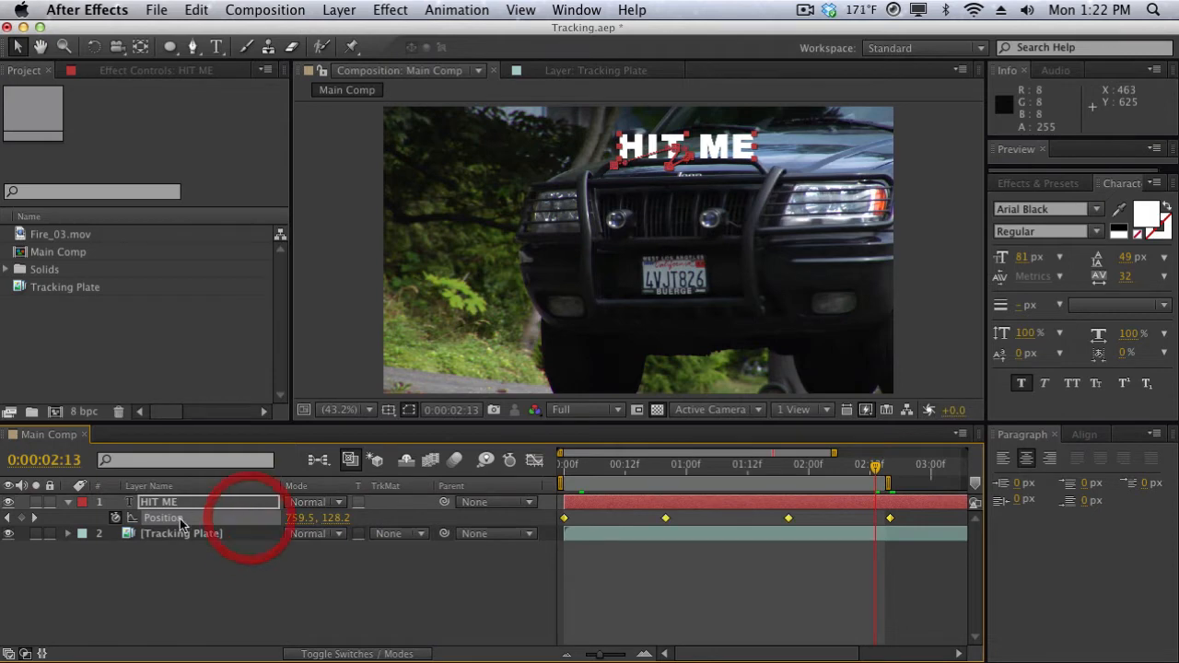
left_click(115, 518)
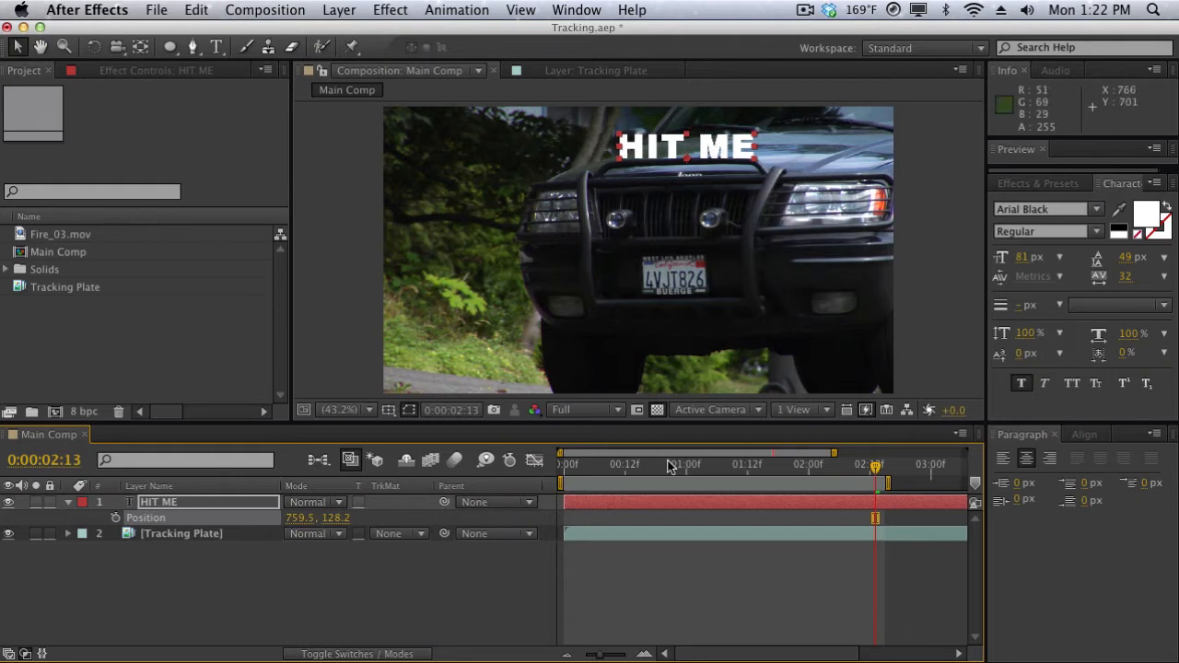
left_click_drag(671, 466, 634, 467)
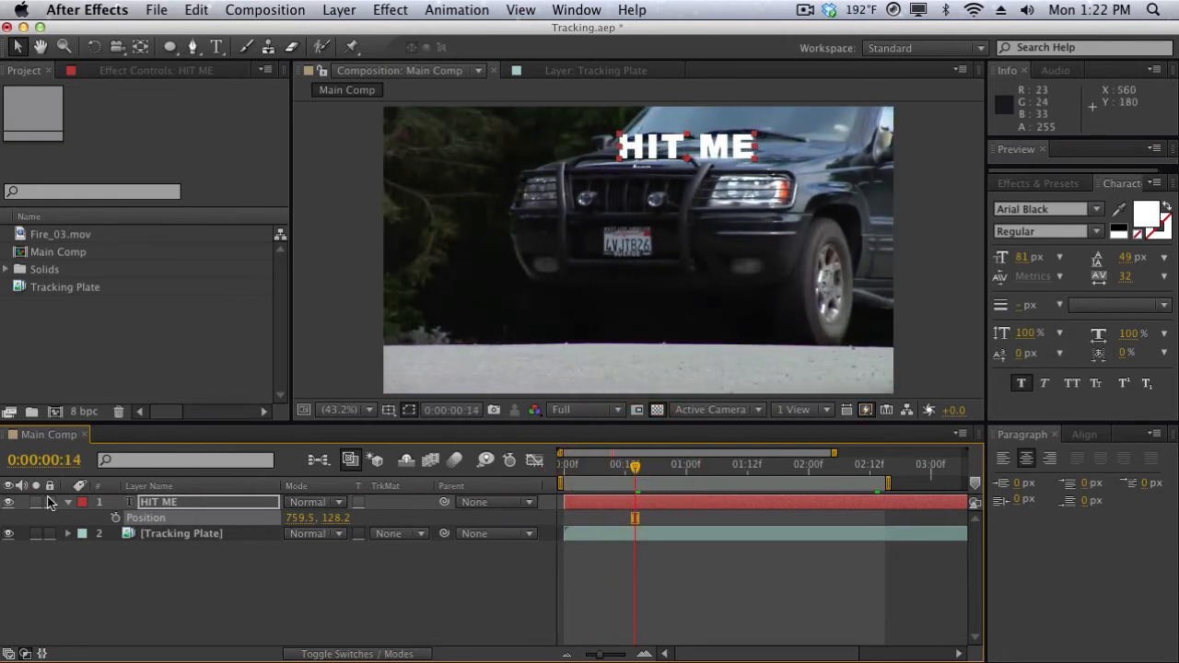
left_click(10, 503)
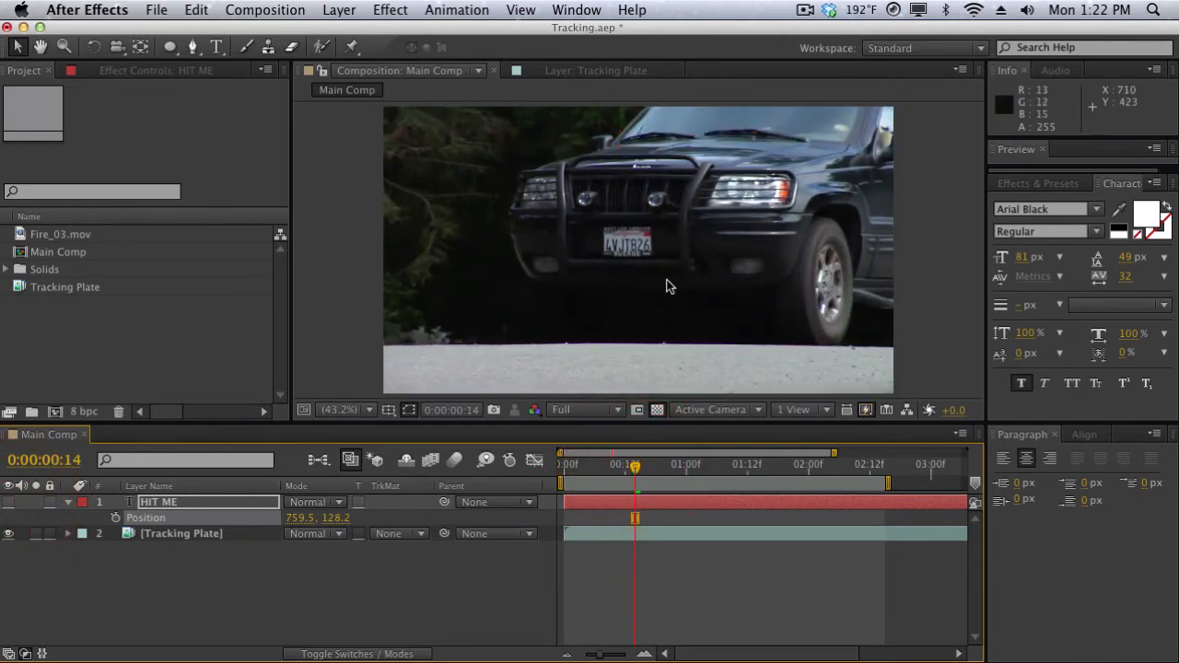
left_click_drag(670, 464, 696, 467)
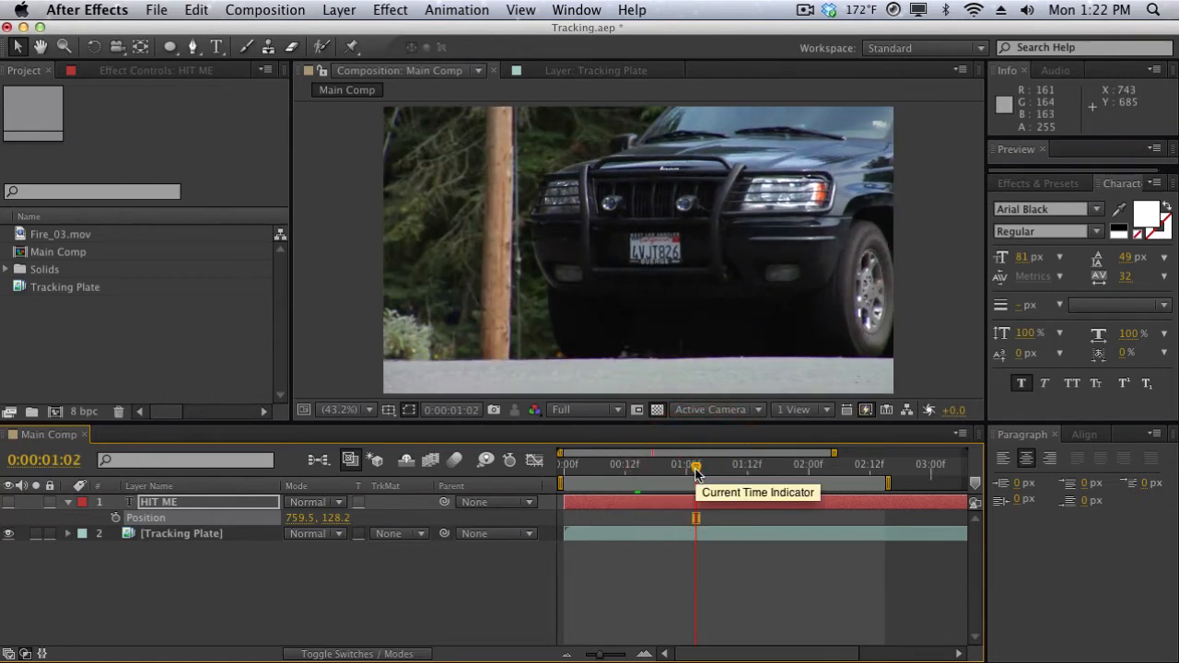
Step: Show the Tracker with room for its controls and set the motion source to Tracking Plate
left_click(571, 11)
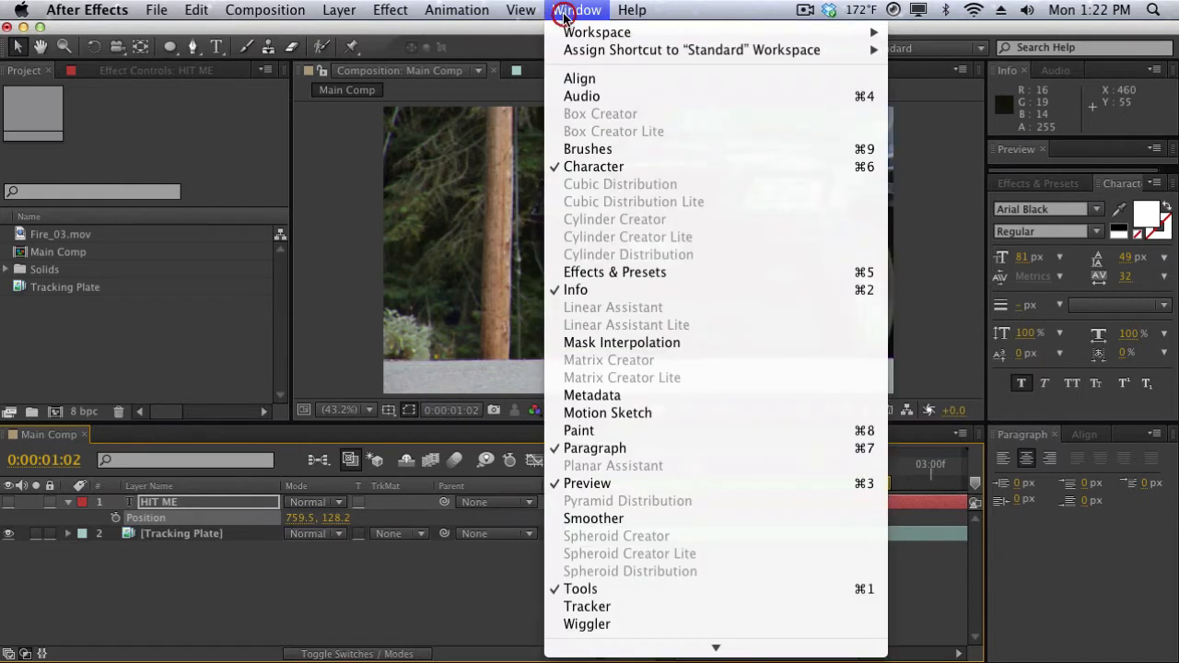
left_click(587, 607)
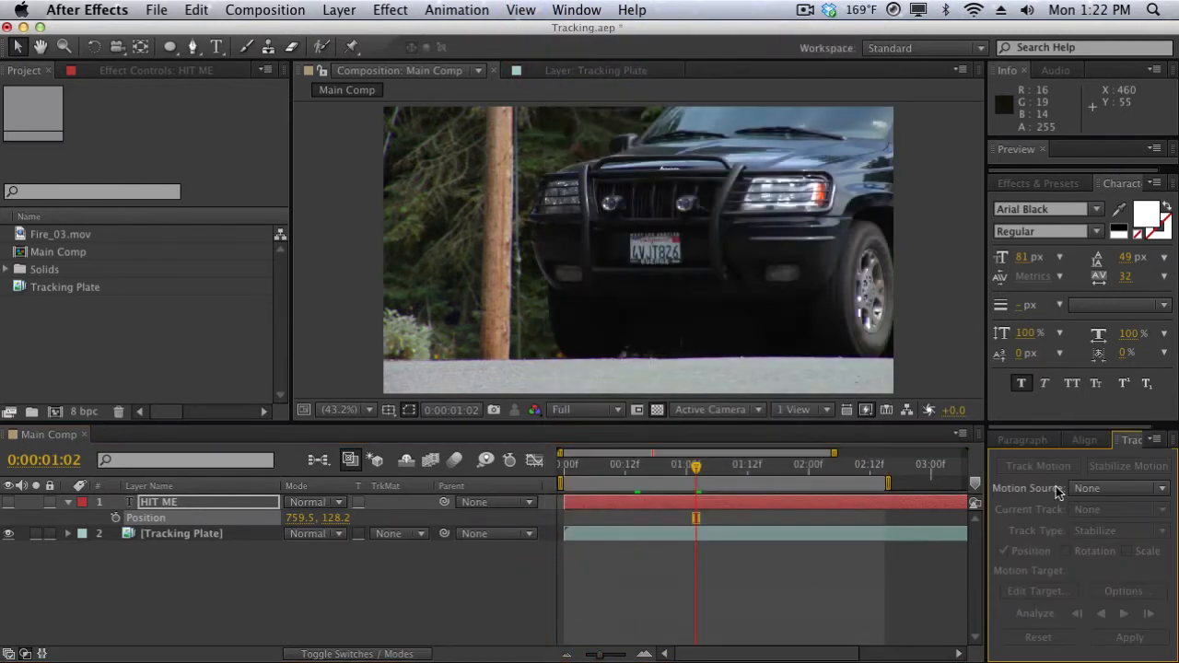
left_click_drag(1051, 421, 1048, 397)
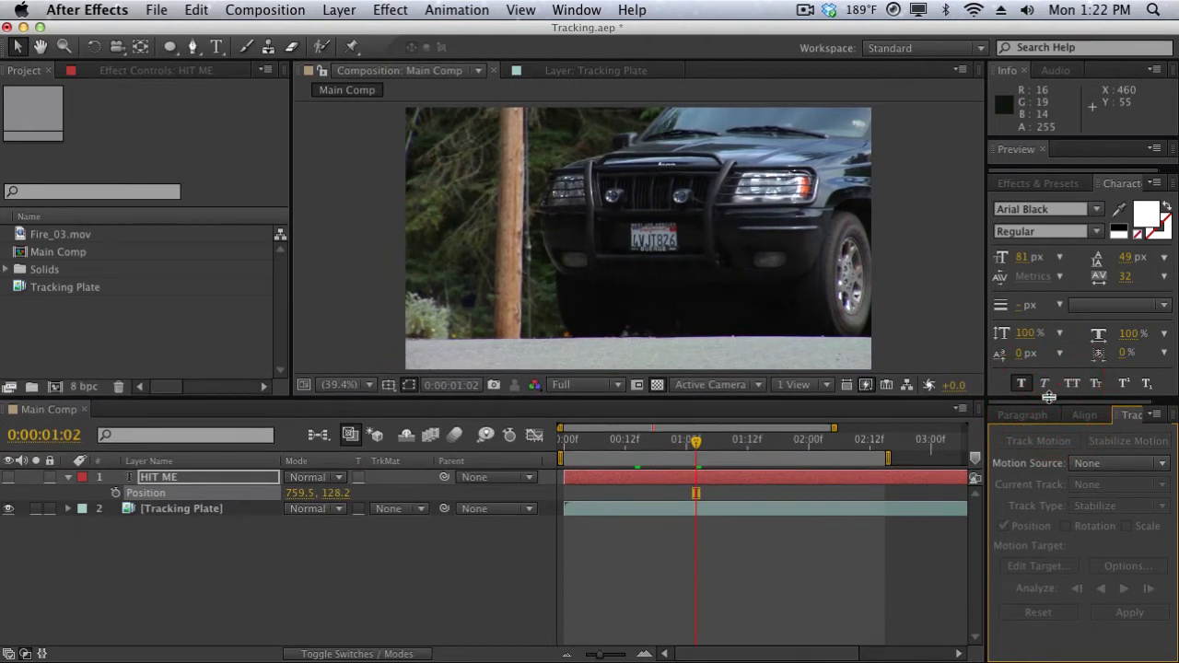
left_click(1091, 466)
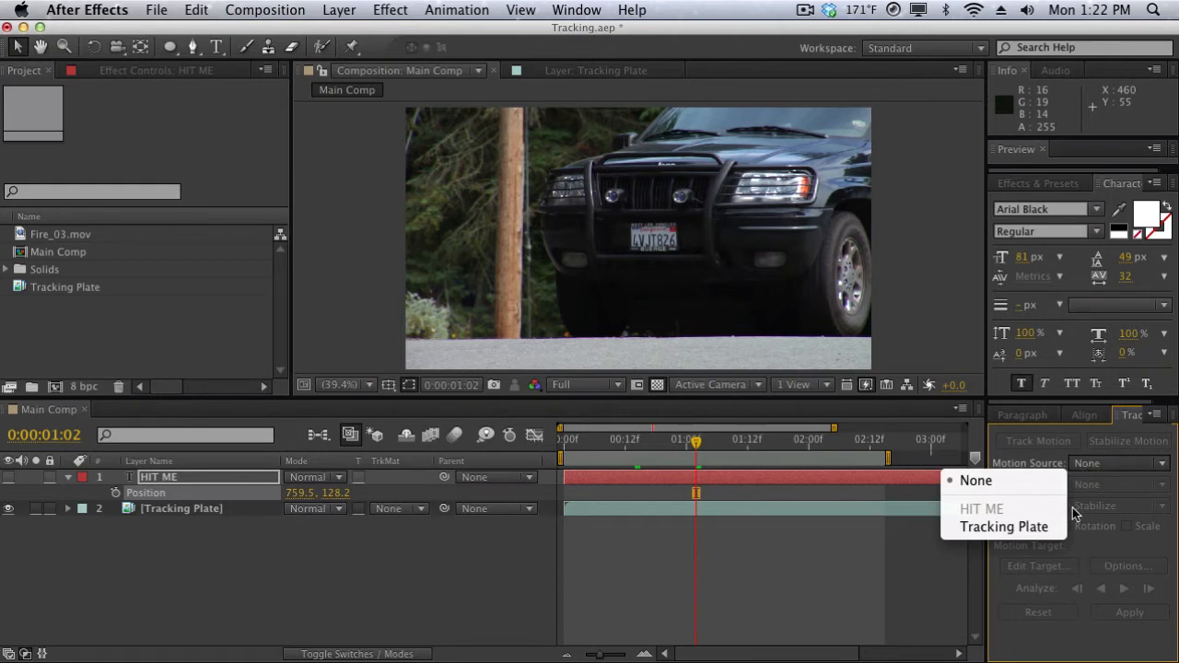
left_click(1051, 526)
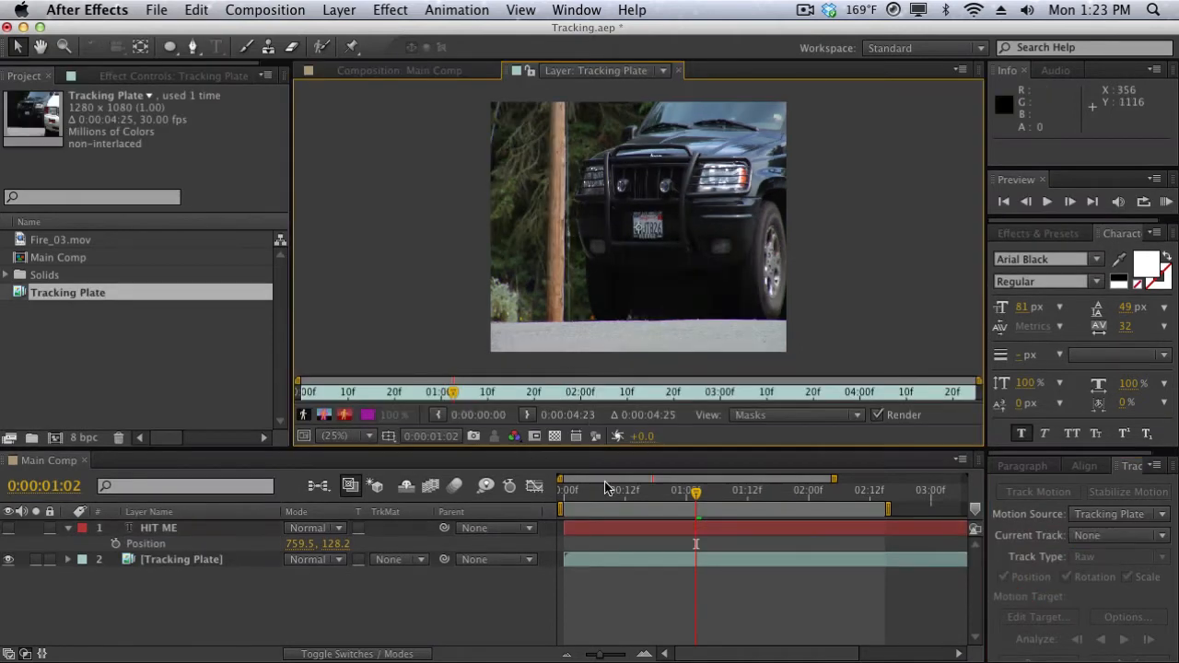
Step: Examine the Jeep's front in the Tracking Plate footage up close at several frames for features suitable for tracking
left_click_drag(609, 489, 666, 480)
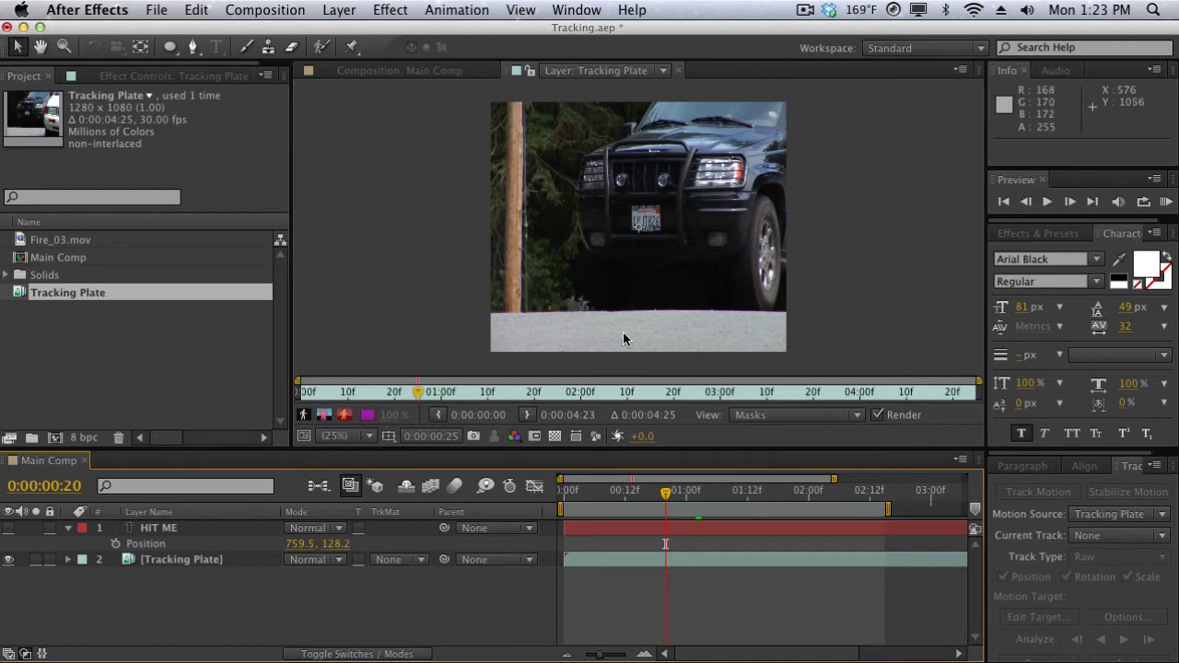
key("period")
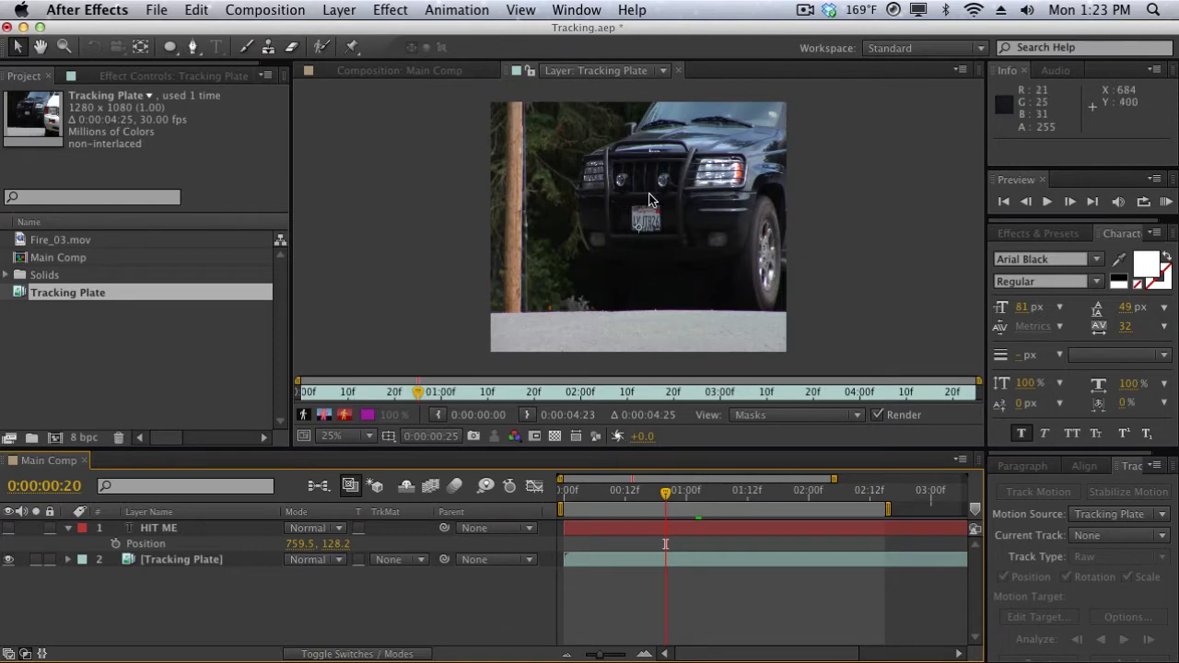
key("comma")
key("period")
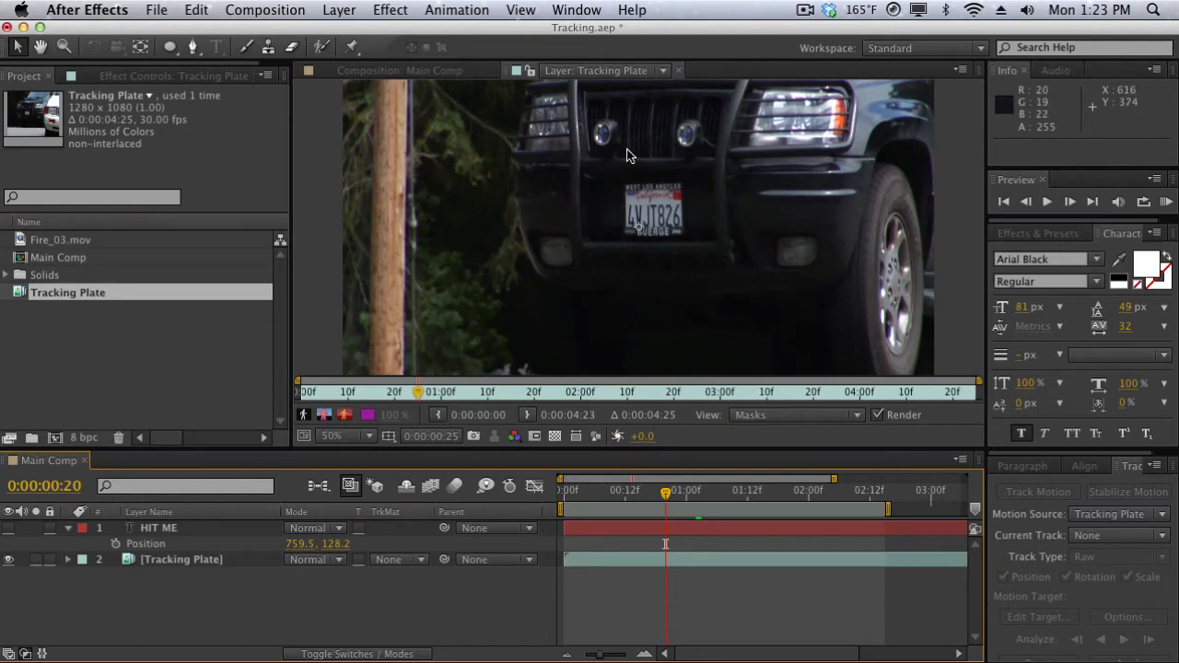
left_click_drag(627, 491, 829, 480)
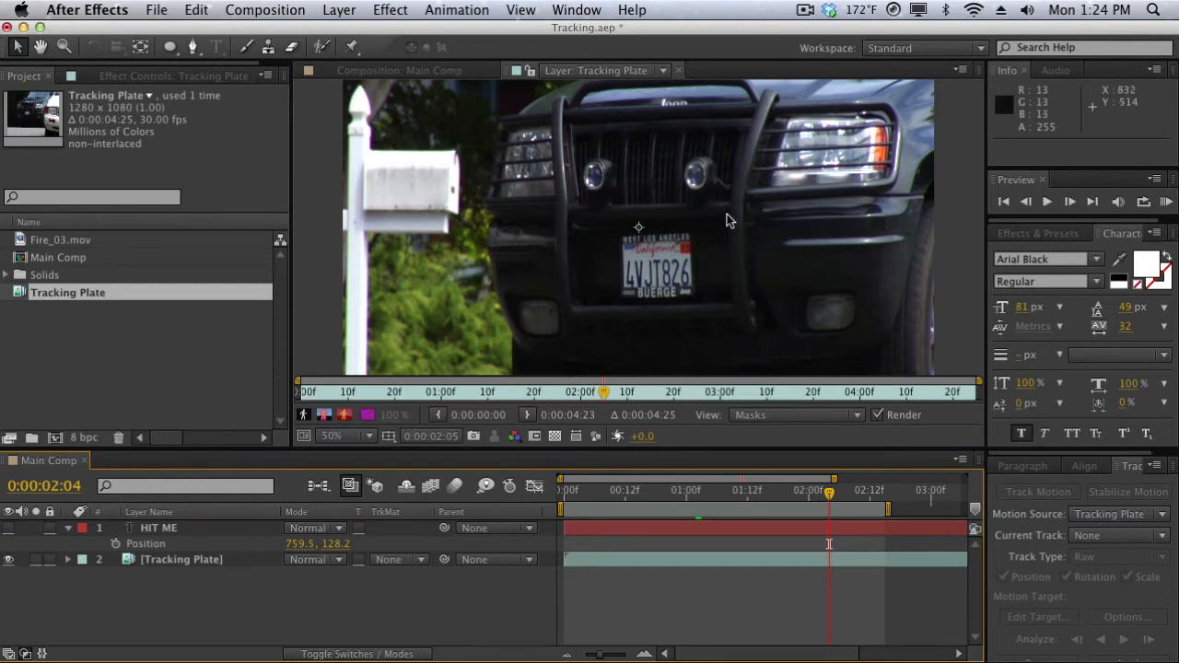
left_click(642, 503)
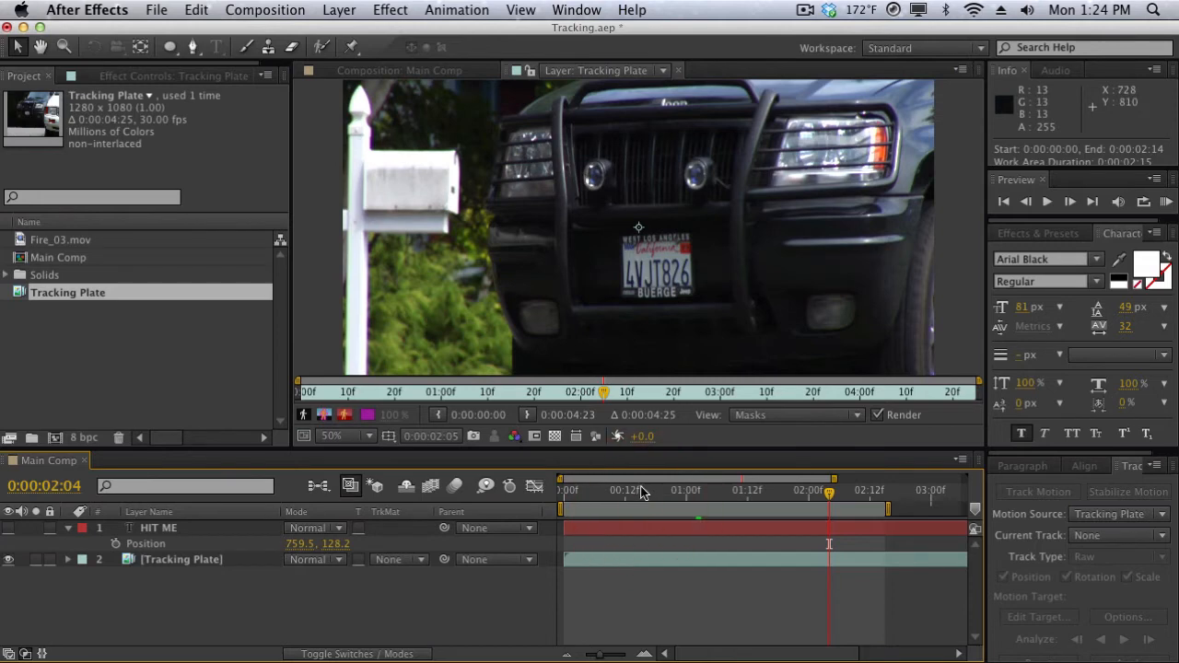
left_click_drag(639, 490, 779, 491)
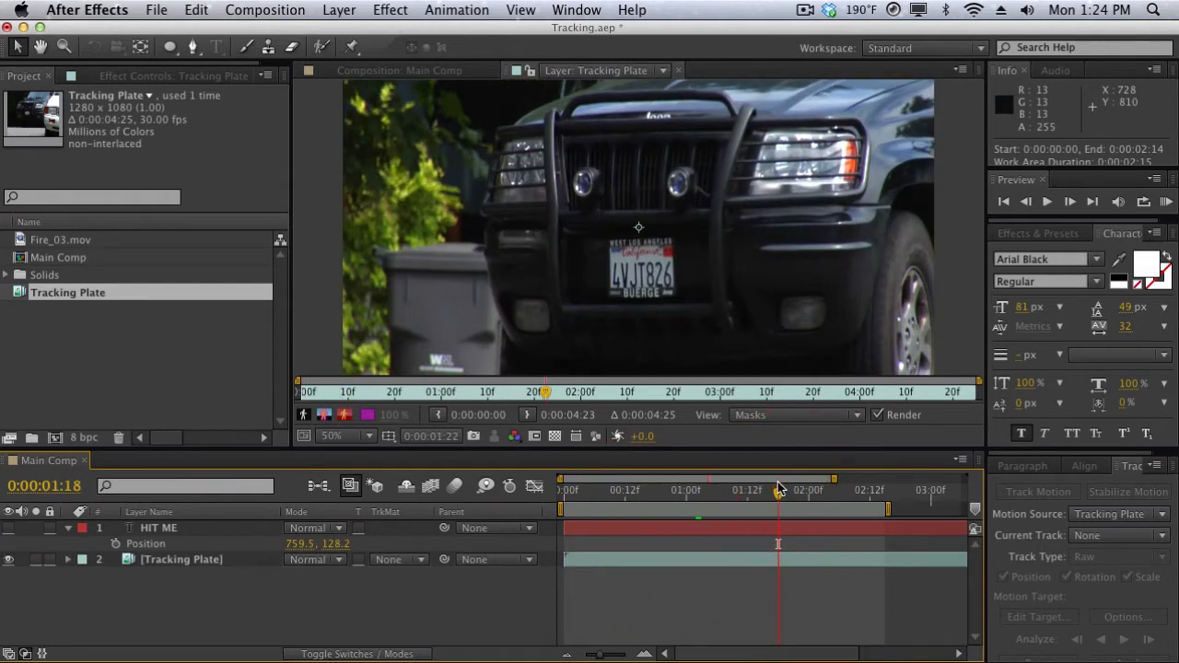
key("comma")
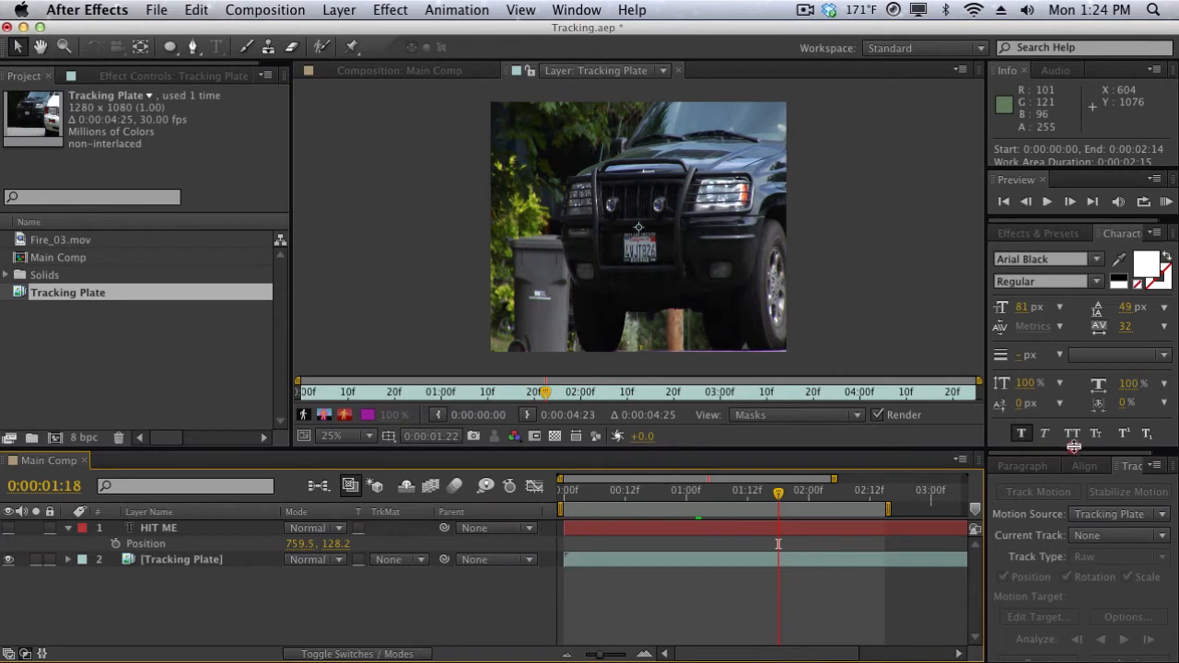
Step: Enlarge the Tracker so that all of its controls are accessible
left_click_drag(1076, 448, 1067, 388)
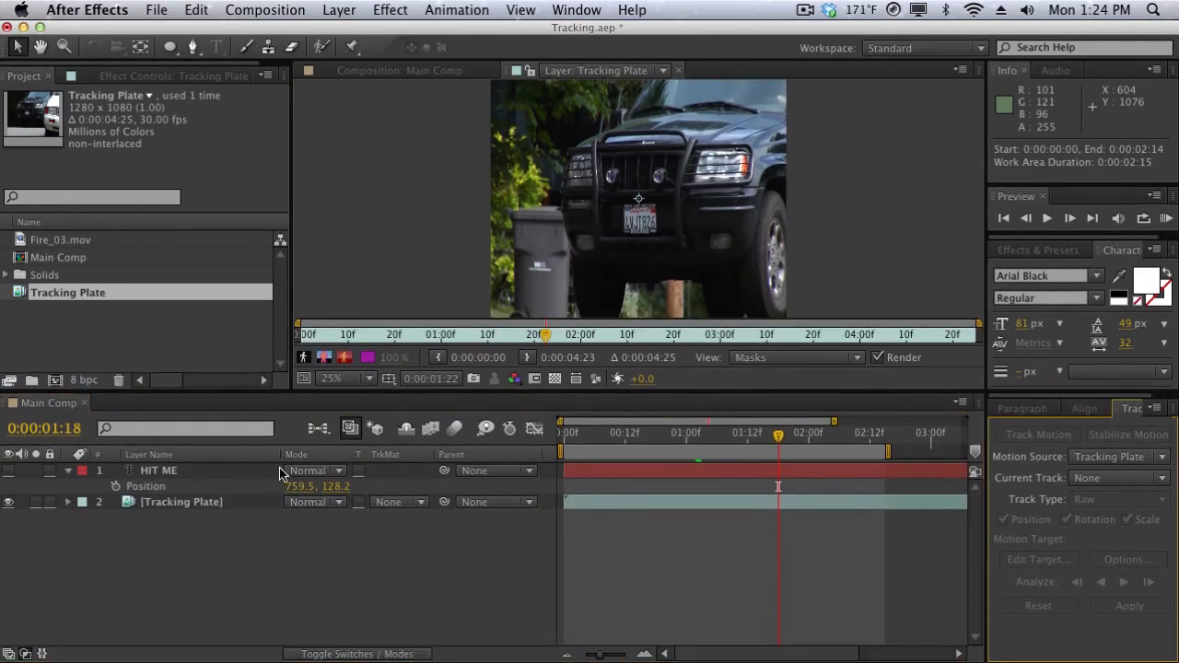
Step: Start a motion track on the Tracking Plate layer with Position, Rotation and Scale all enabled
left_click(220, 505)
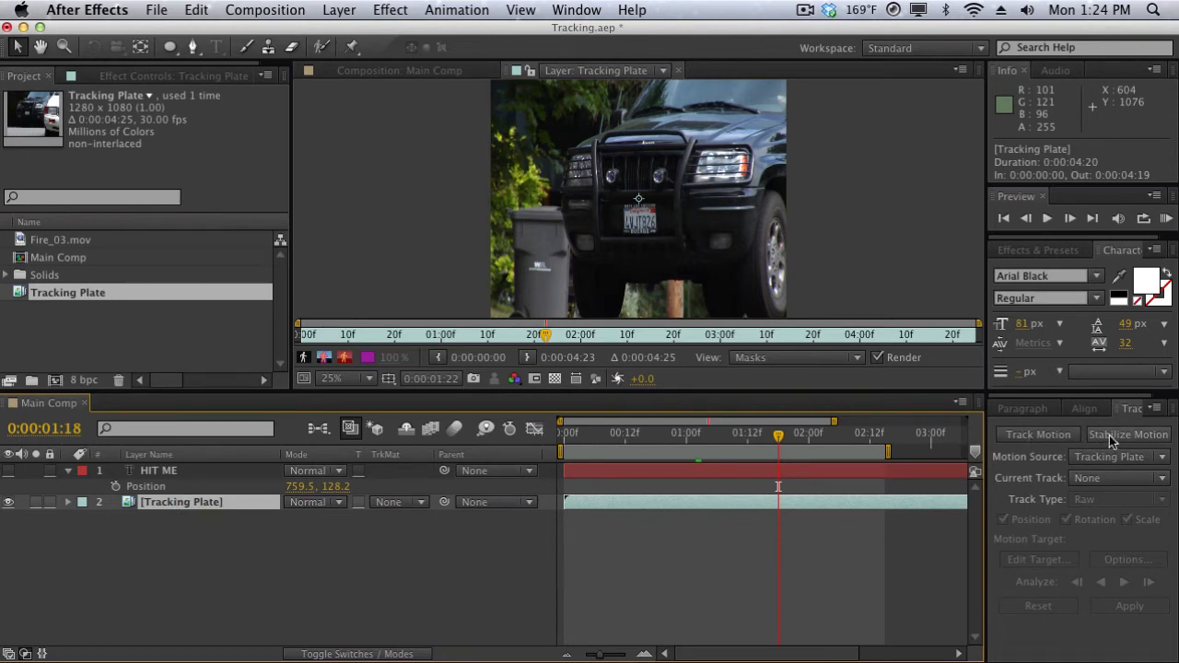
left_click(1038, 435)
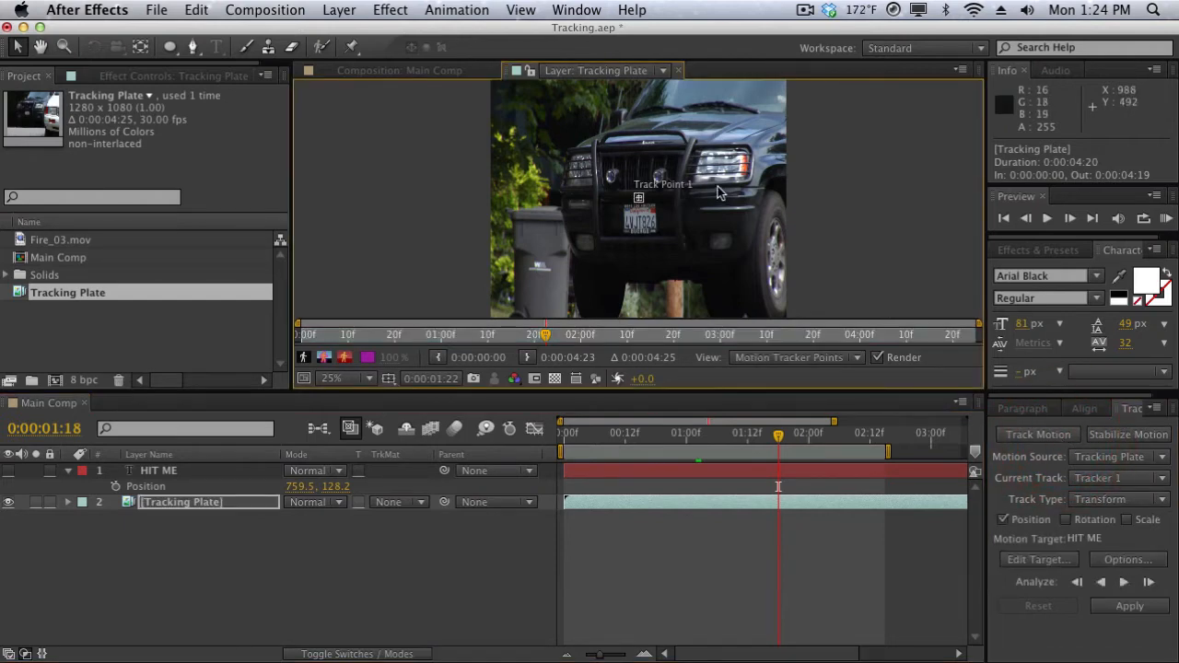
left_click(1065, 521)
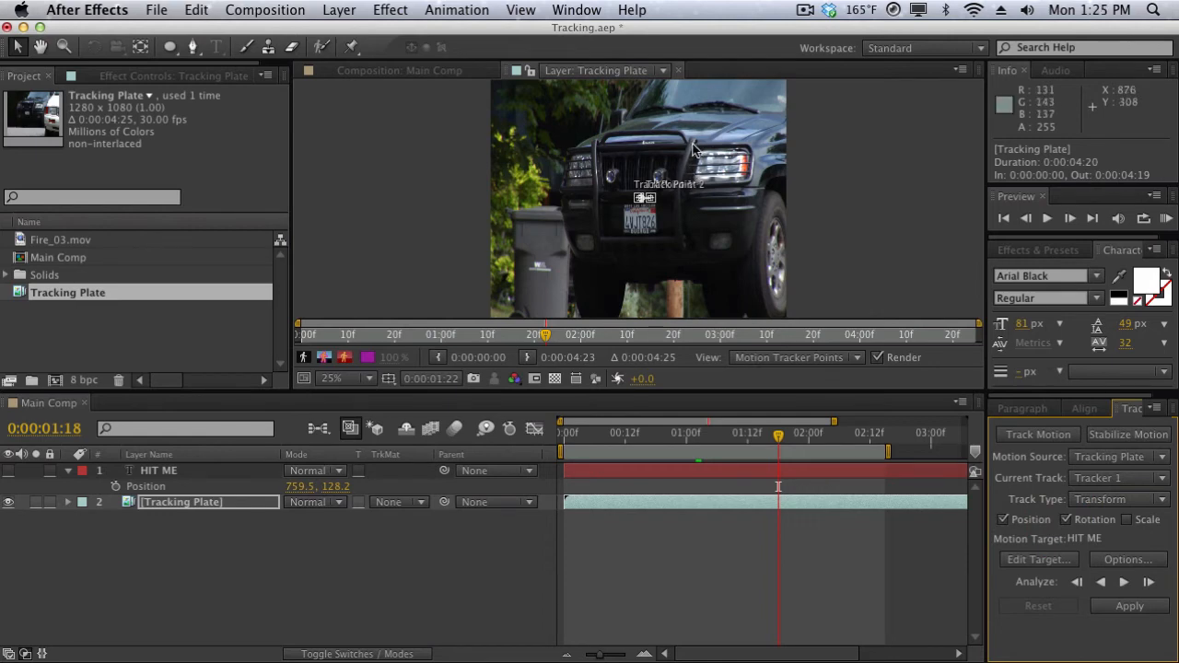
left_click(1127, 519)
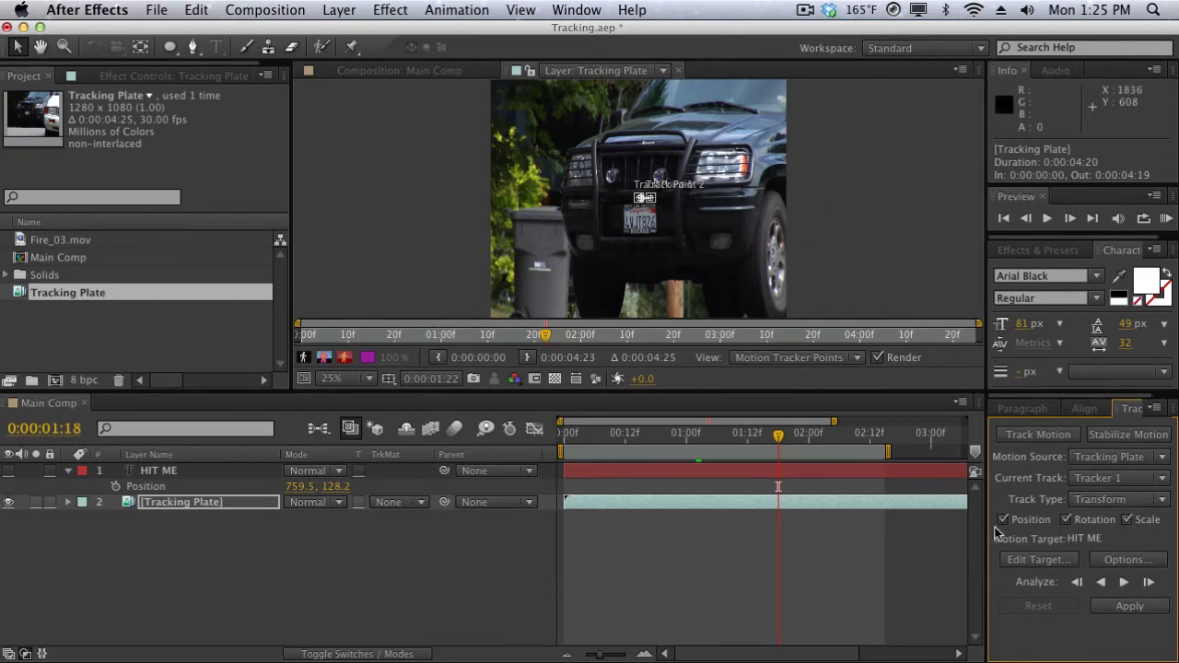
Step: Move Track Point 1 from the middle of the frame onto the fog light on the grille's left side
scroll(660, 212, "up", 4)
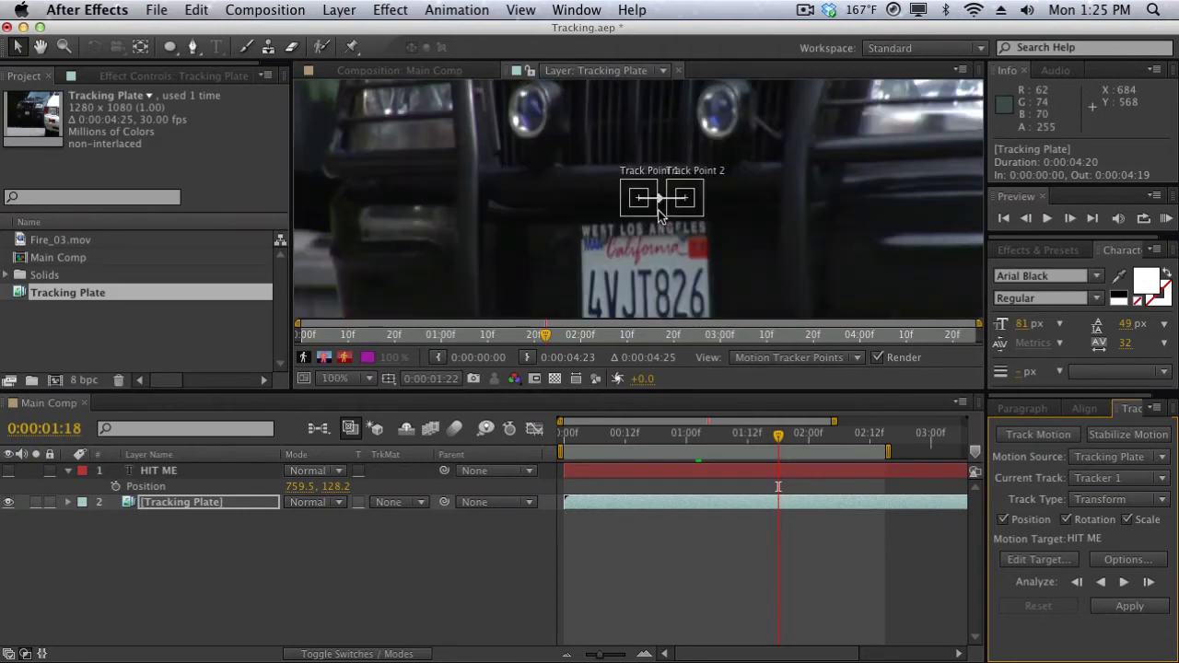
scroll(660, 212, "up", 2)
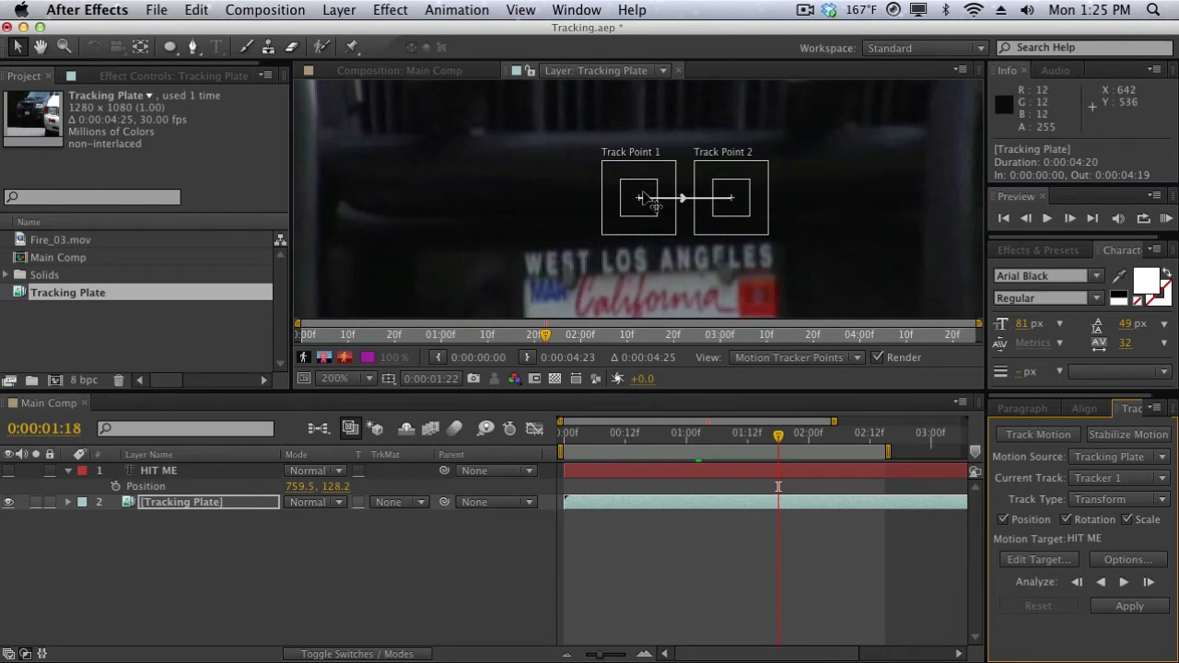
scroll(644, 169, "down", 2)
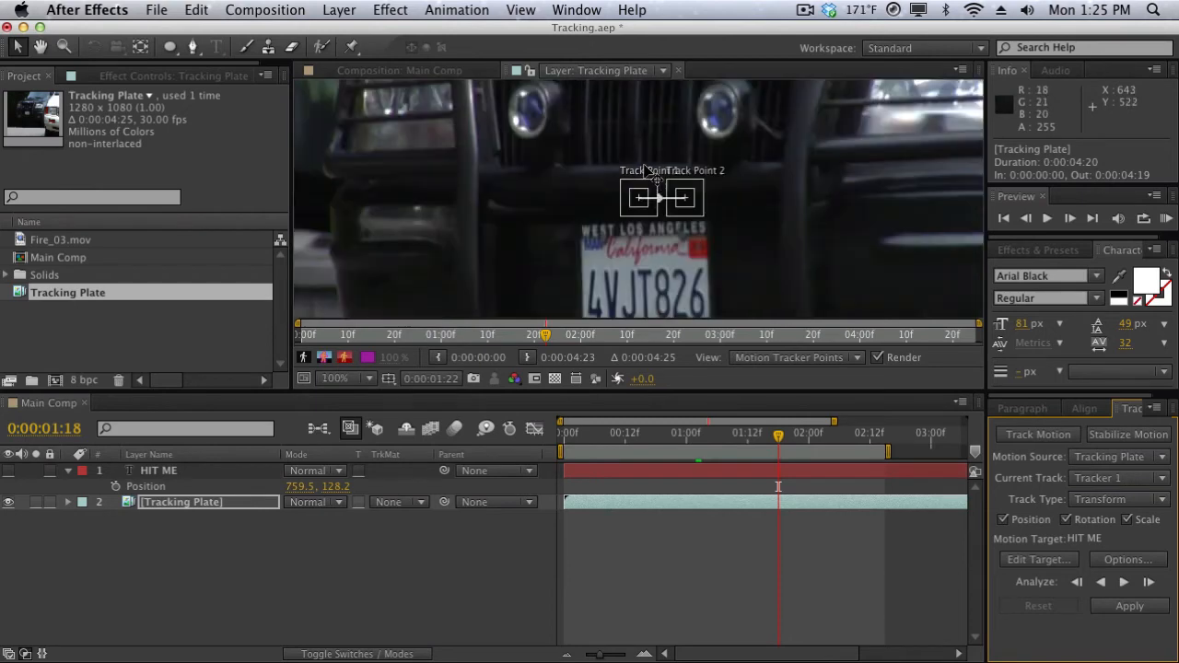
scroll(645, 169, "up", 2)
left_click_drag(647, 194, 430, 297)
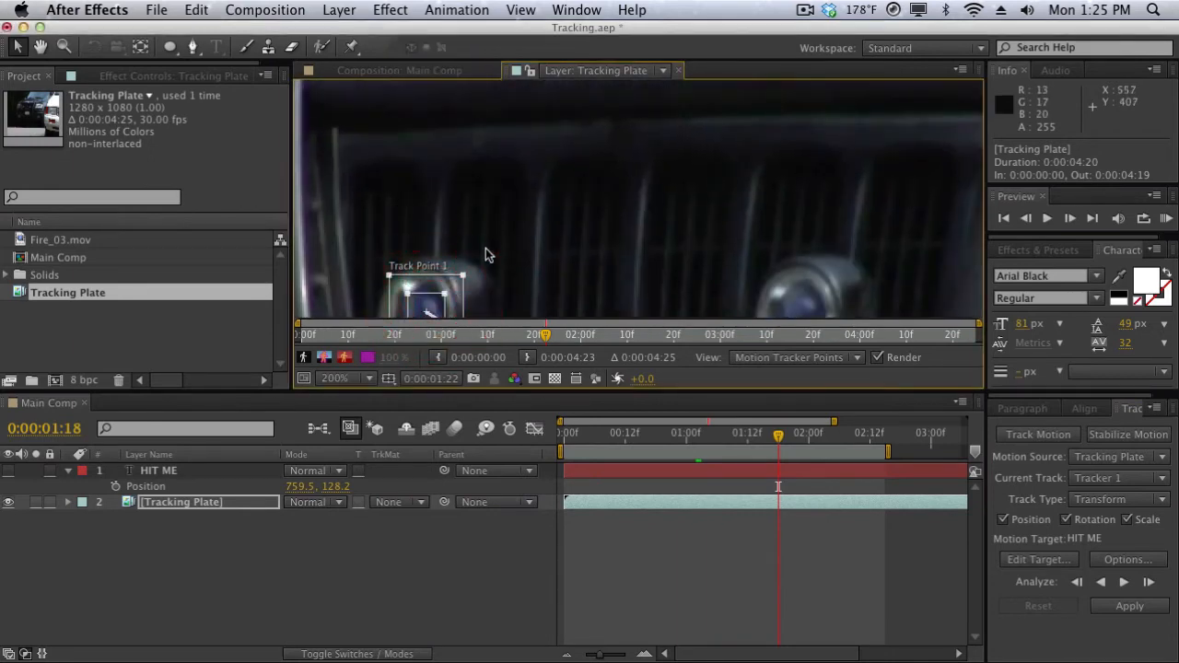
key("space")
left_click_drag(515, 255, 567, 160)
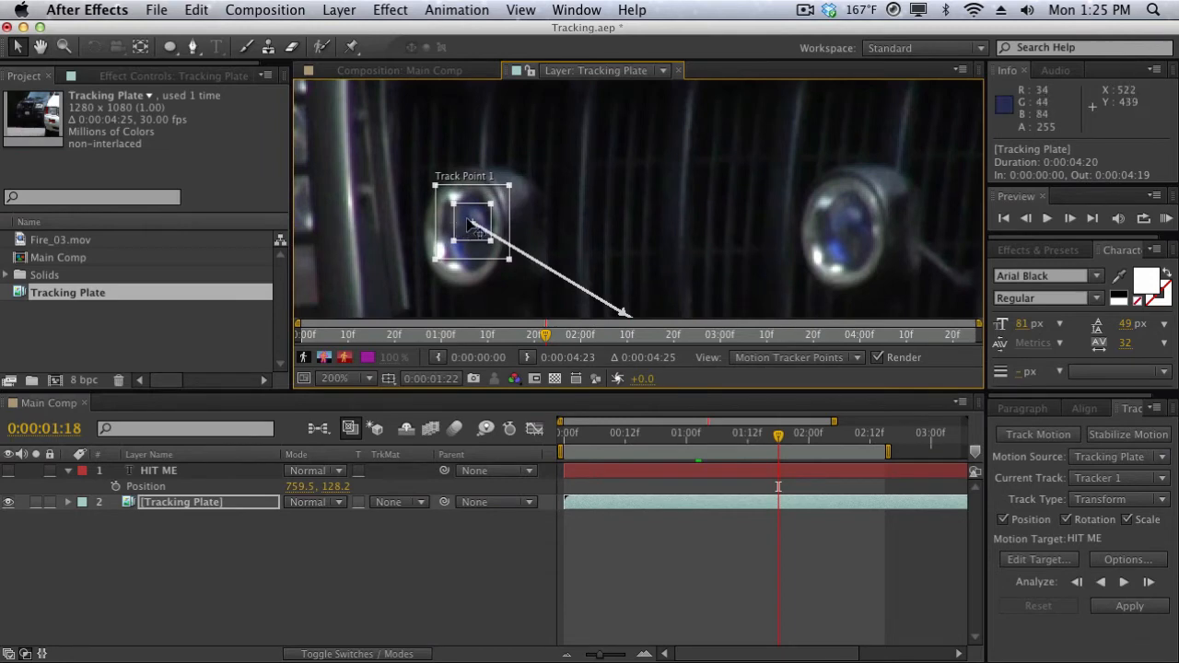
left_click(471, 226)
Step: Enlarge Track Point 1's feature region to enclose the whole fog light and widen its search region around it
left_click_drag(452, 241, 402, 283)
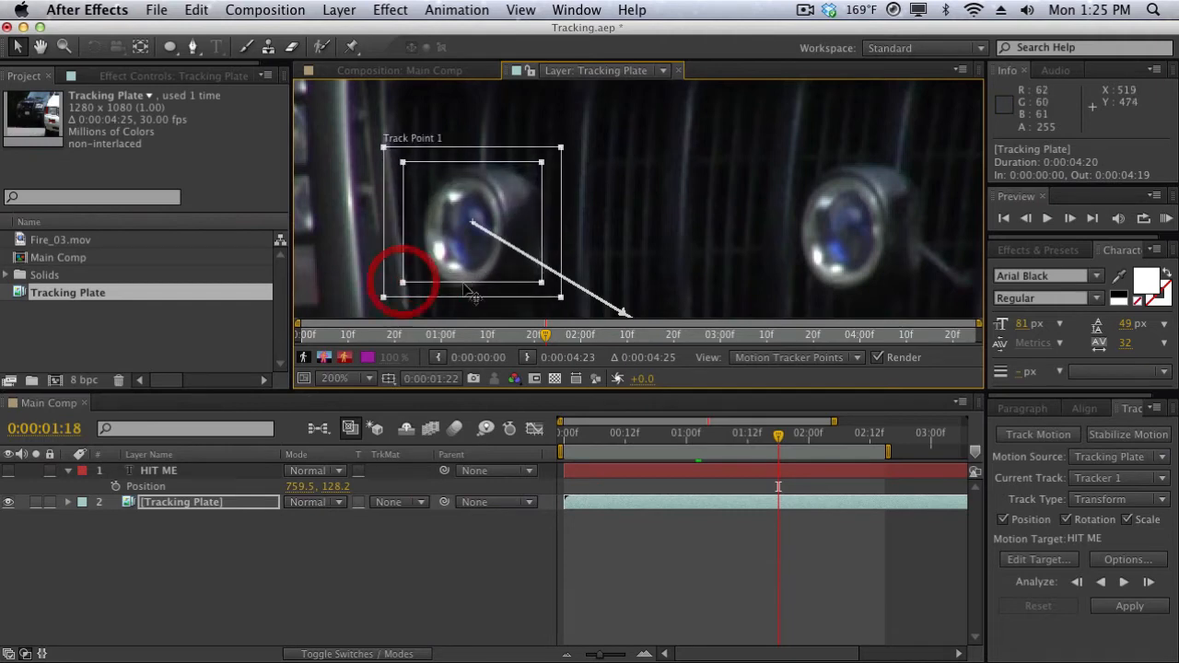
left_click_drag(452, 249, 459, 254)
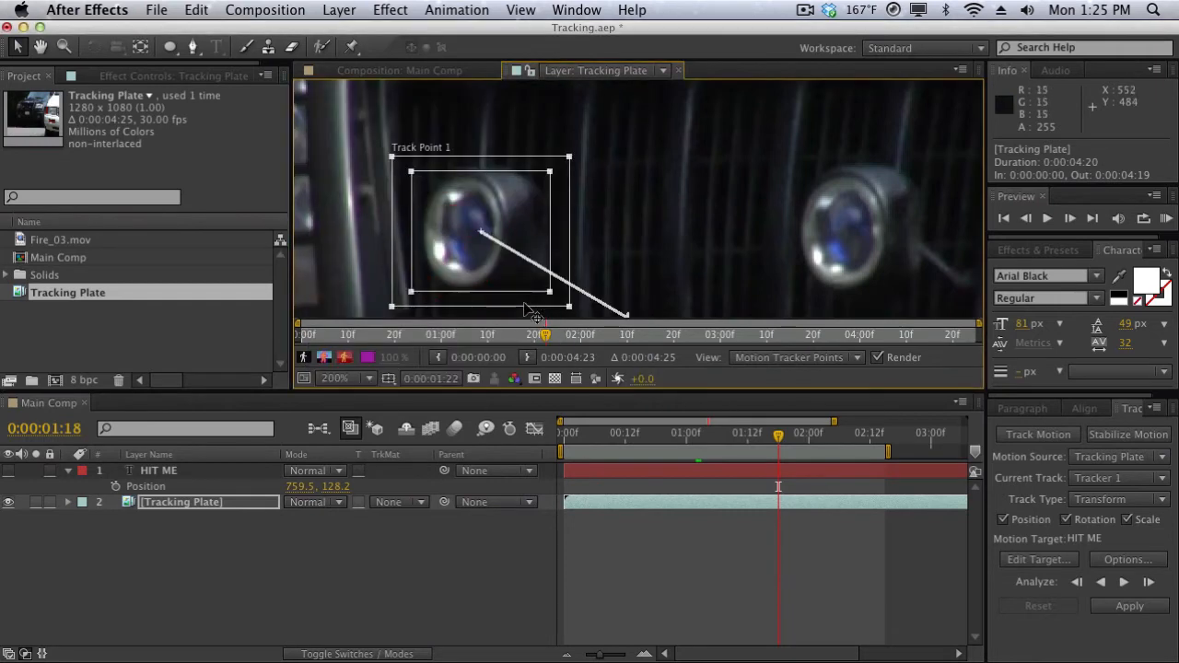
left_click_drag(550, 292, 545, 296)
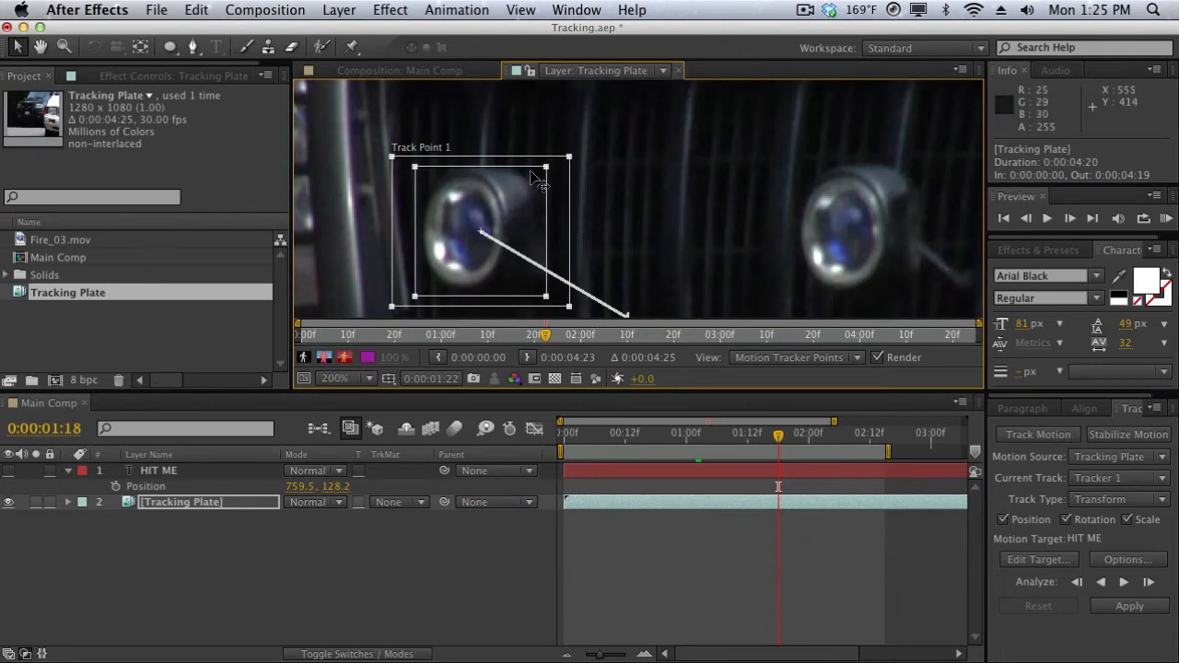
left_click_drag(570, 159, 587, 137)
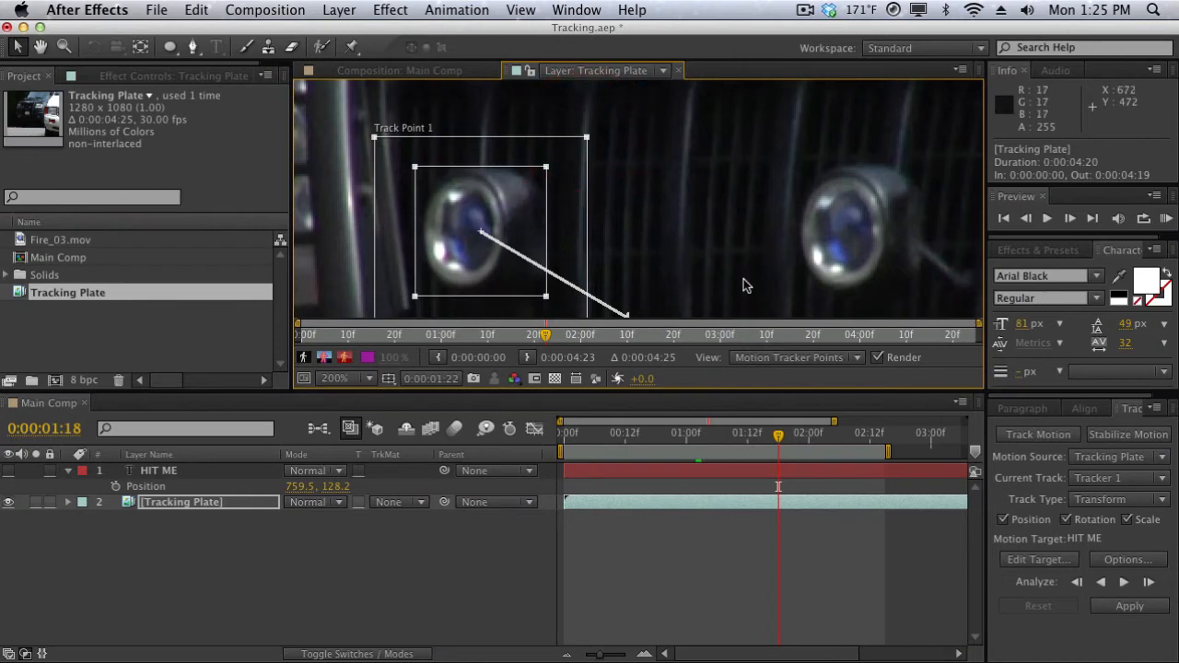
Step: Tighten Track Point 1's search region around its feature region and check the fog light's movement over the following few frames
key("Page_Down")
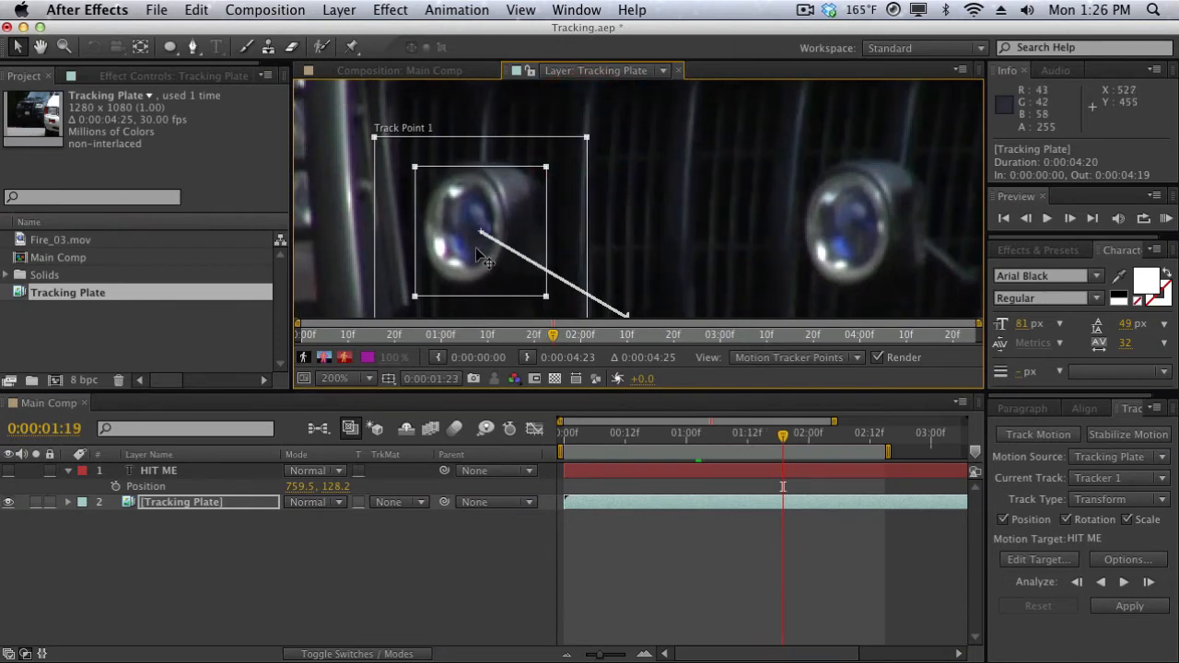
key("comma")
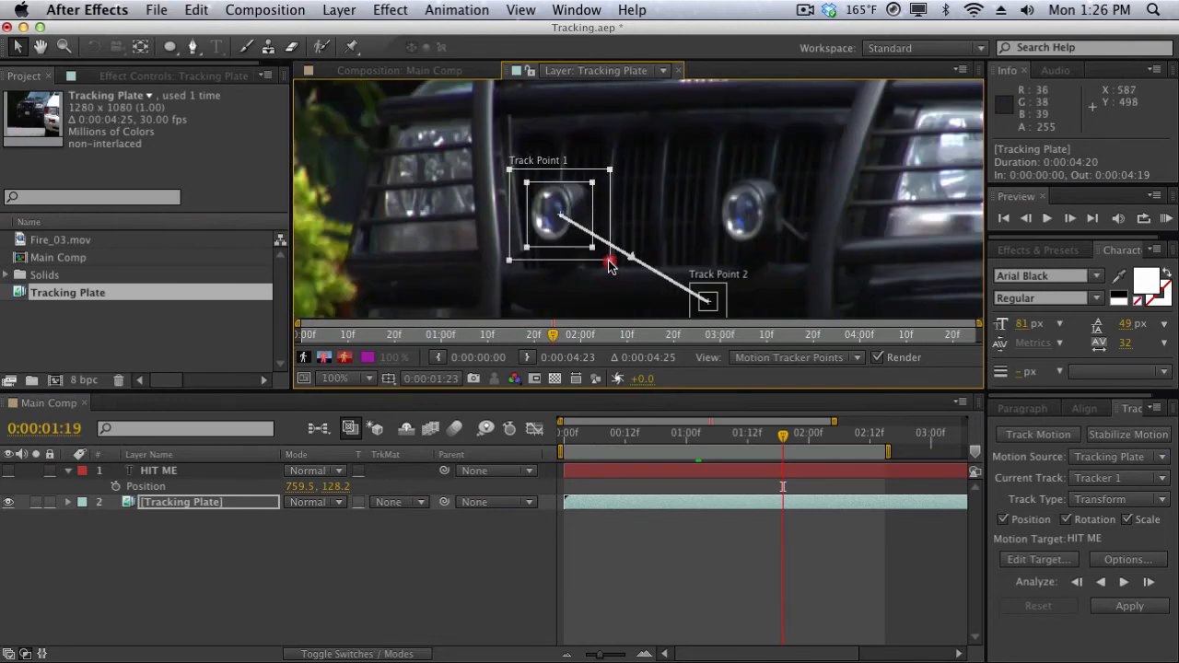
left_click_drag(608, 264, 604, 262)
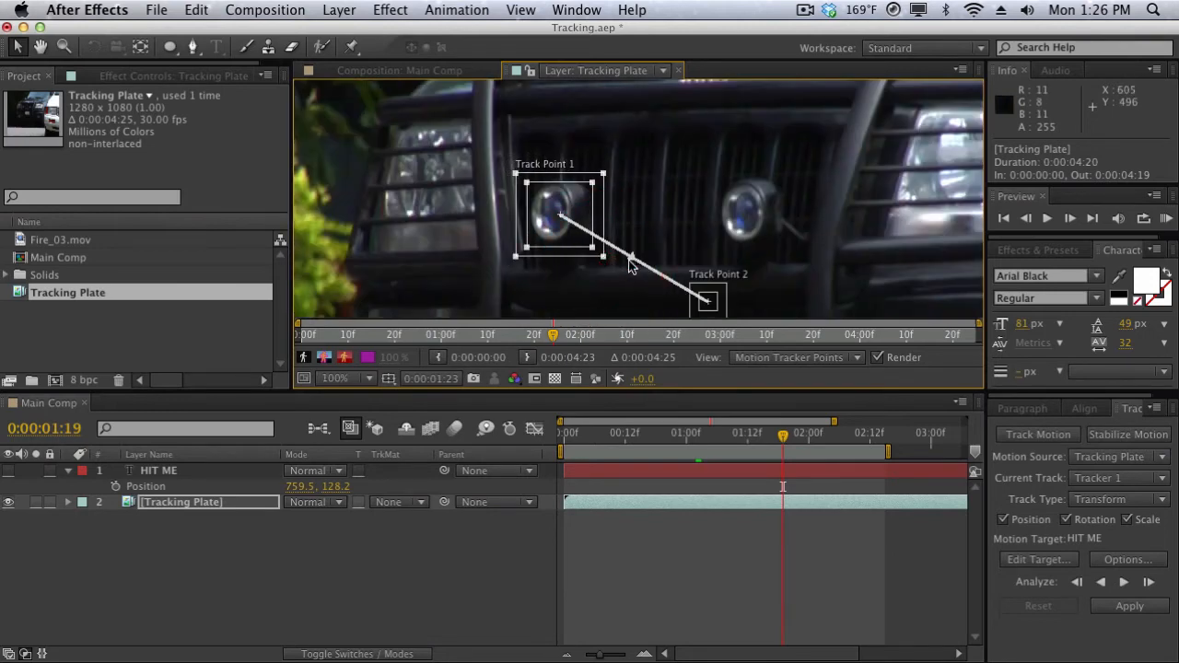
key("Page_Down")
key("Page_Down")
key("Page_Down")
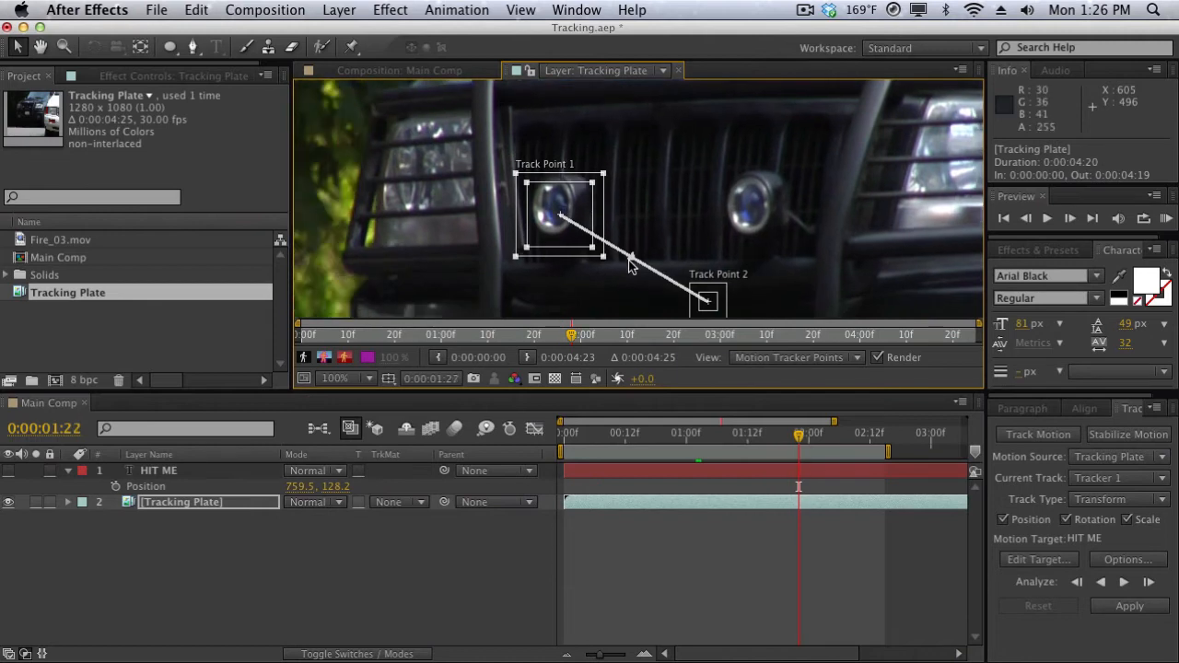
key("Page_Up")
key("Page_Up")
key("Page_Up")
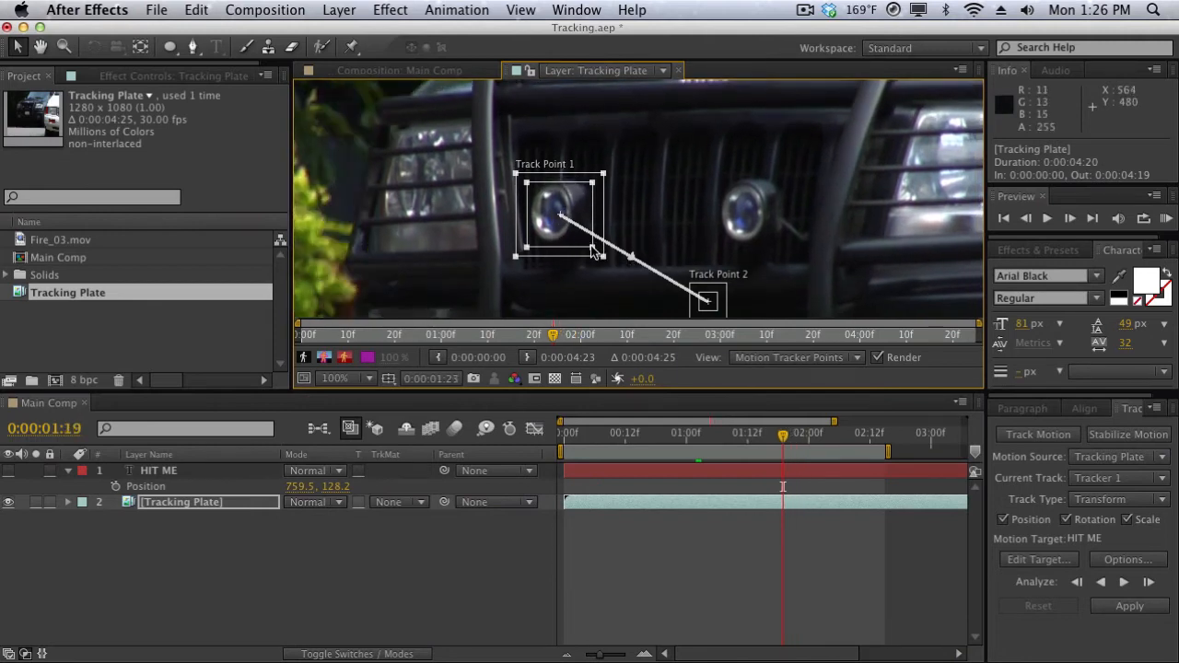
Step: Fine-tune Track Point 1's feature region and resize its search region to leave a modest margin around the fog light
left_click_drag(594, 253, 604, 262)
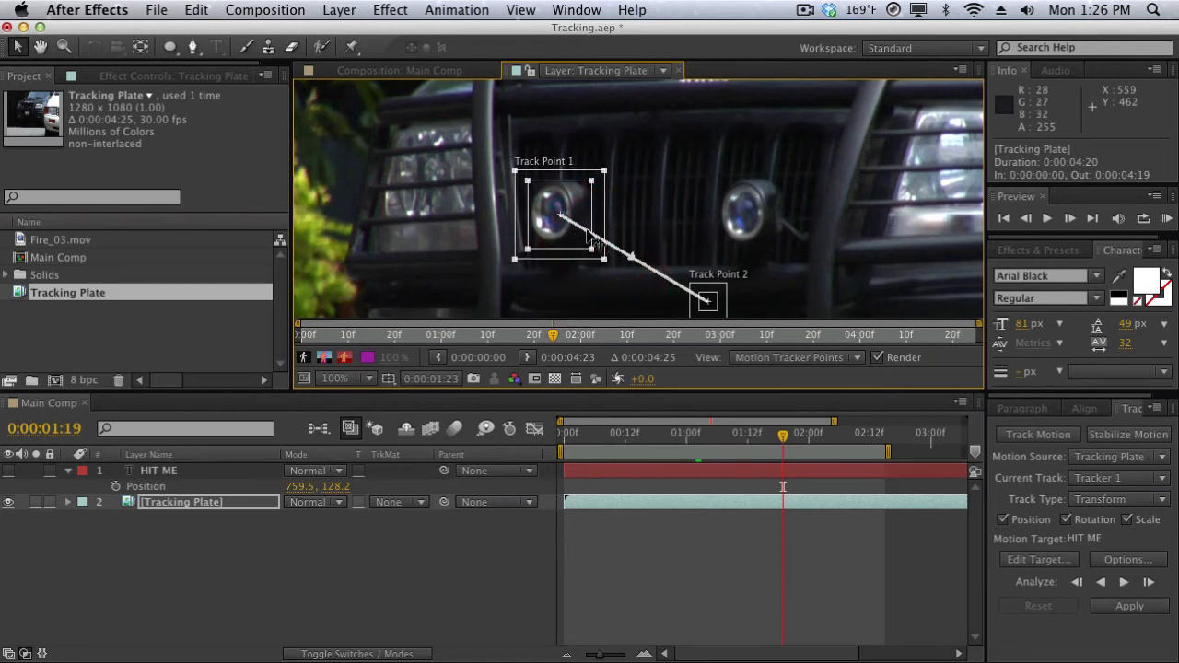
left_click_drag(603, 263, 692, 289)
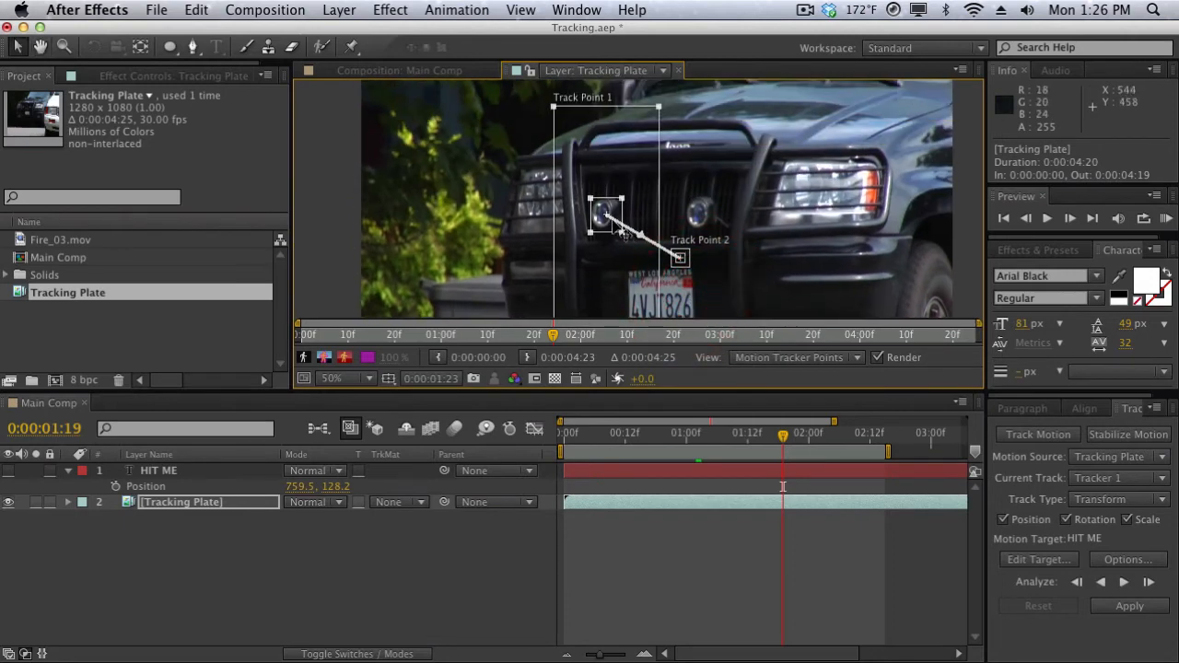
left_click_drag(659, 111, 632, 193)
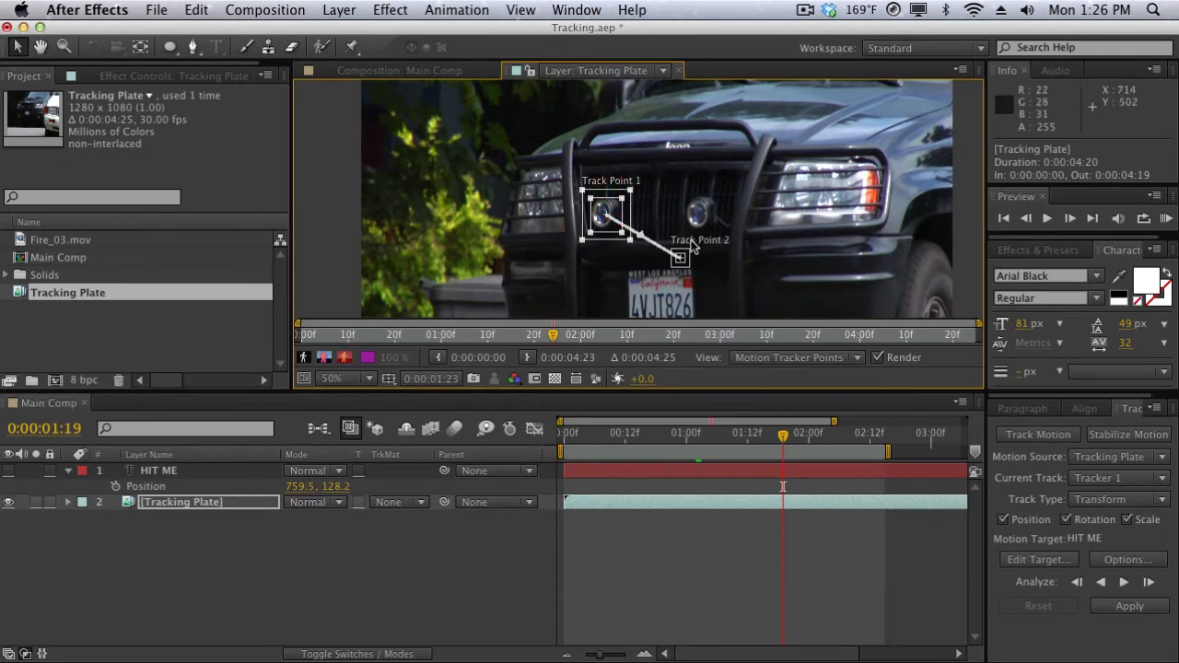
Step: Place Track Point 2 on the grille's right fog light and size its feature and search regions like those of Track Point 1
scroll(693, 247, "up", 2)
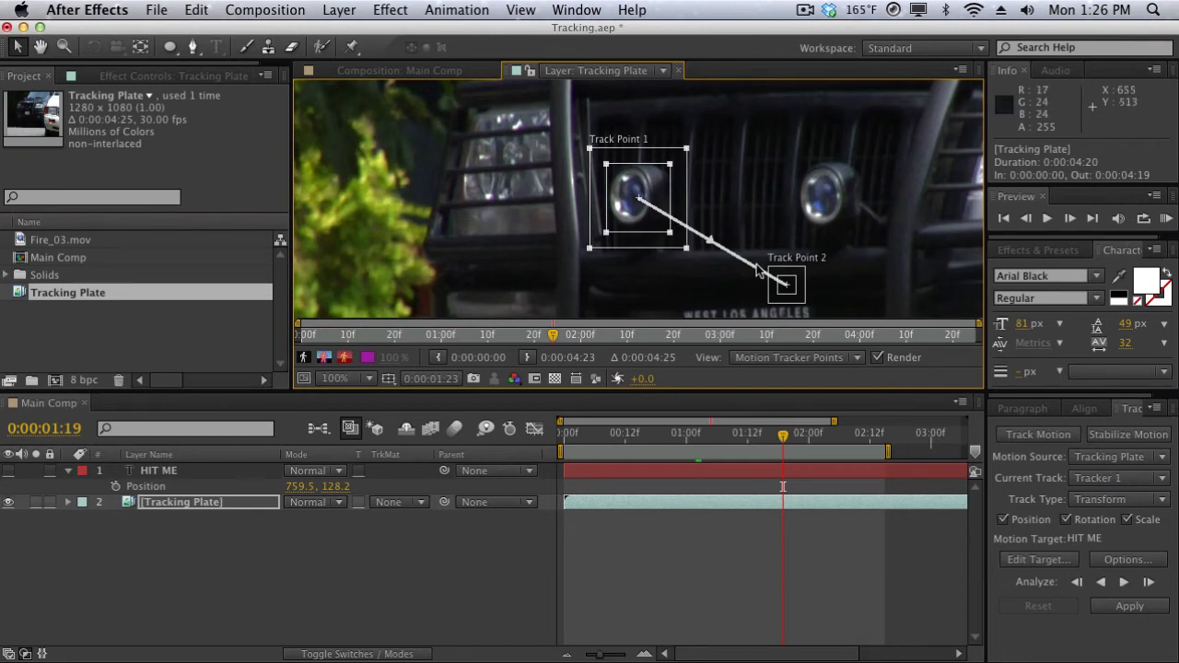
left_click_drag(801, 297, 792, 235)
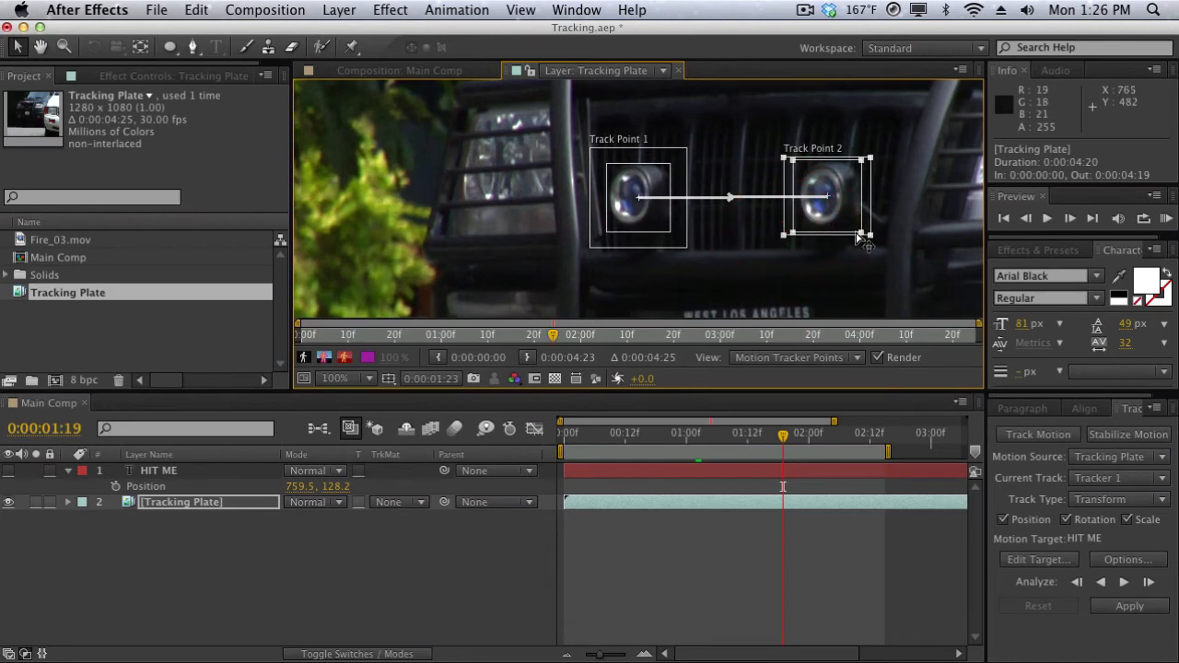
left_click_drag(869, 236, 875, 246)
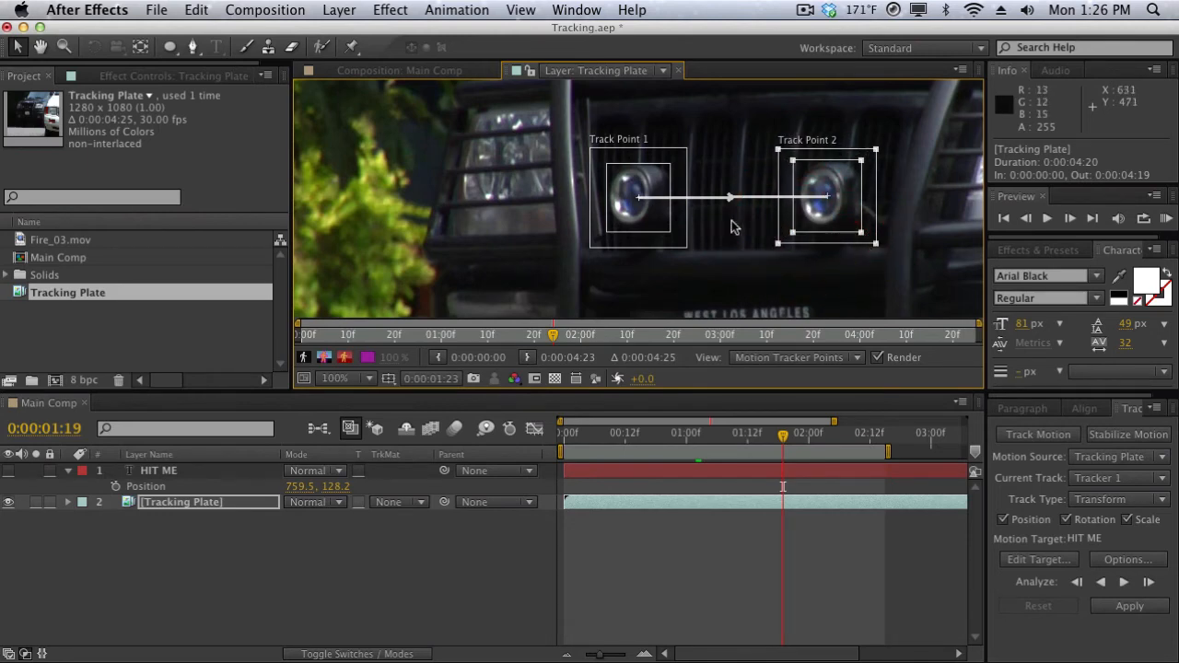
key("comma")
key("comma")
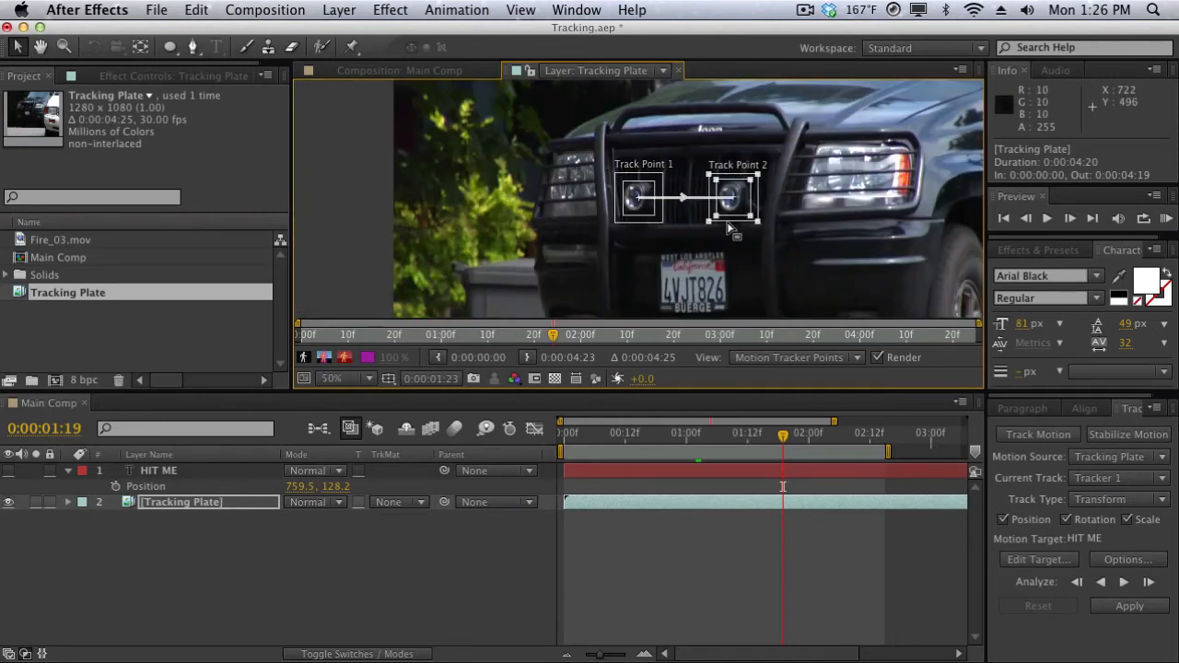
Step: Analyze both track points forward from 0:00:01:19 and backward from 0:00:02:05 to the first frame, checking the tracked footage
left_click(1125, 583)
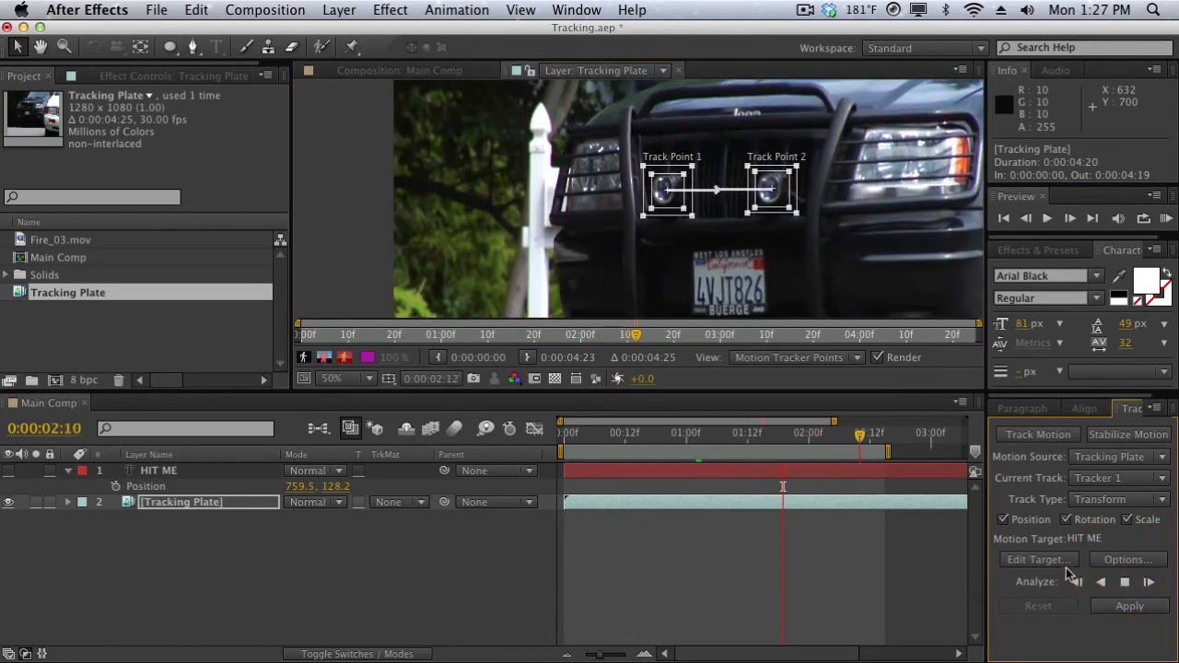
left_click(923, 259)
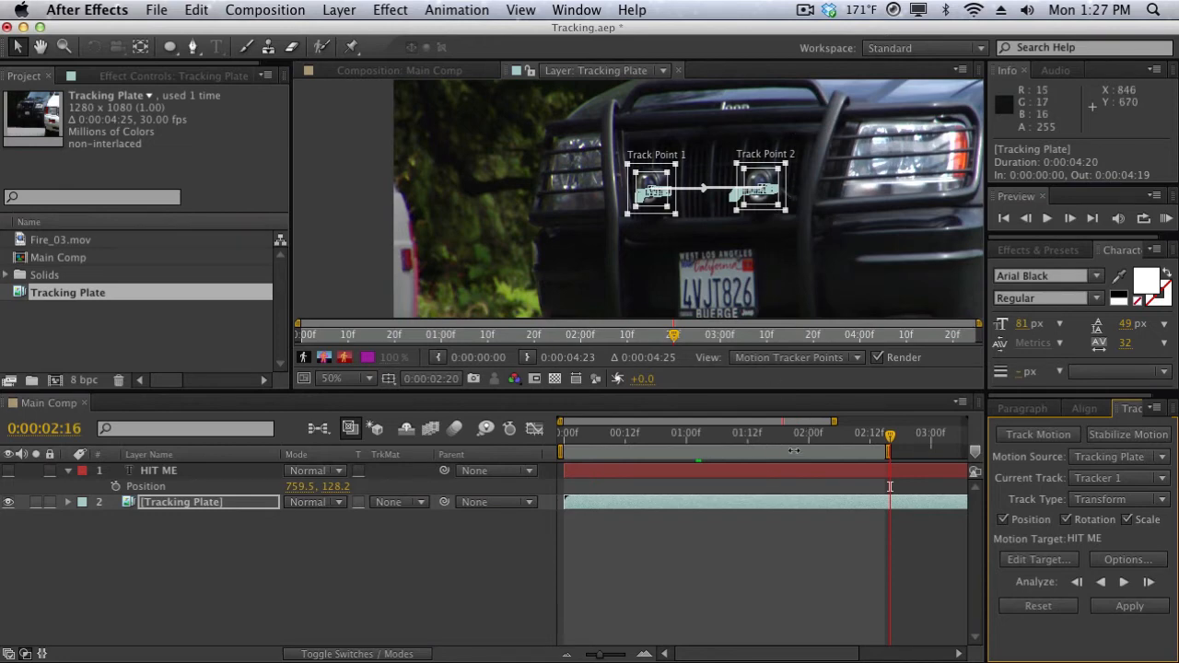
left_click_drag(813, 445, 833, 438)
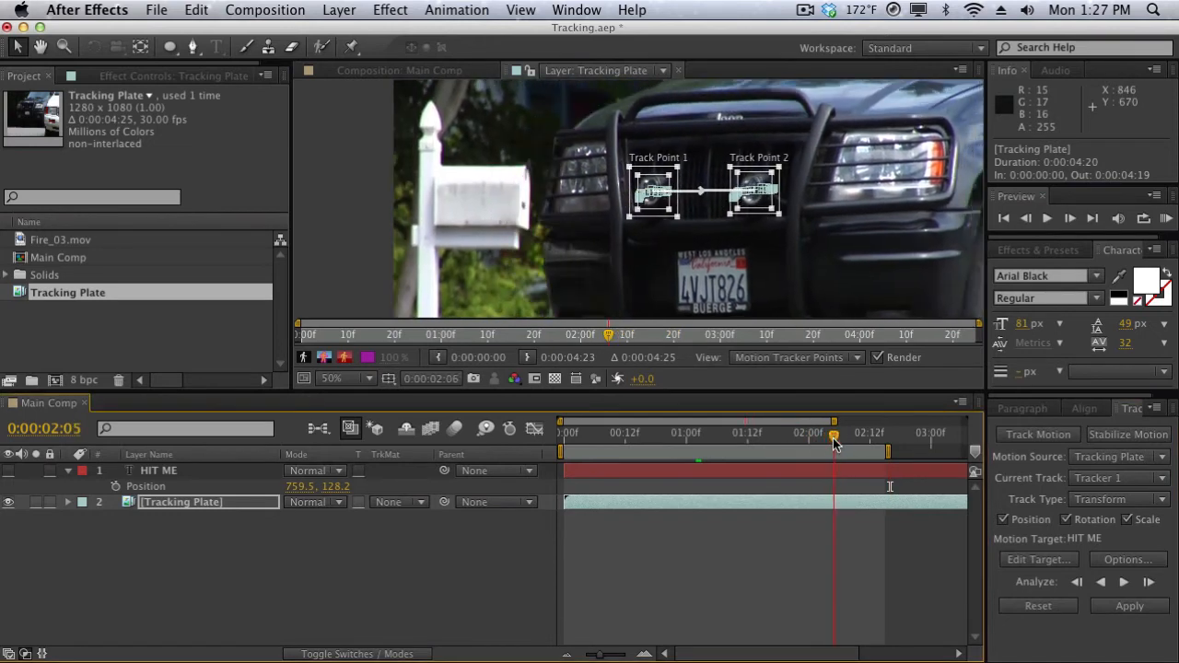
left_click(1101, 581)
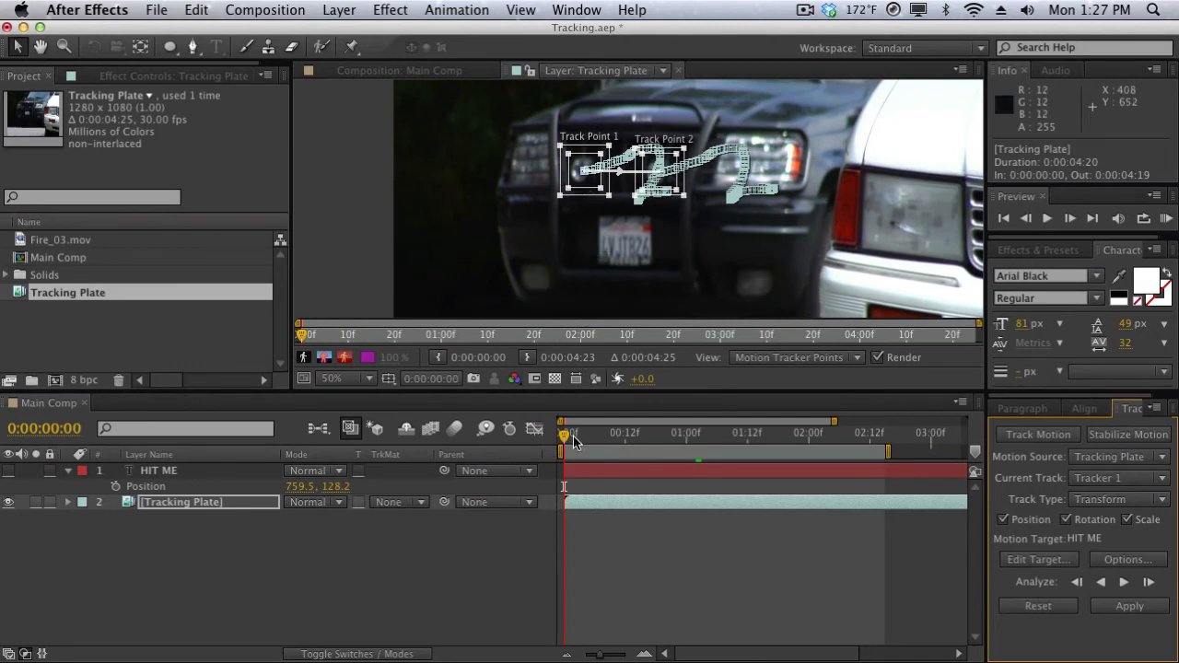
left_click_drag(563, 440, 866, 434)
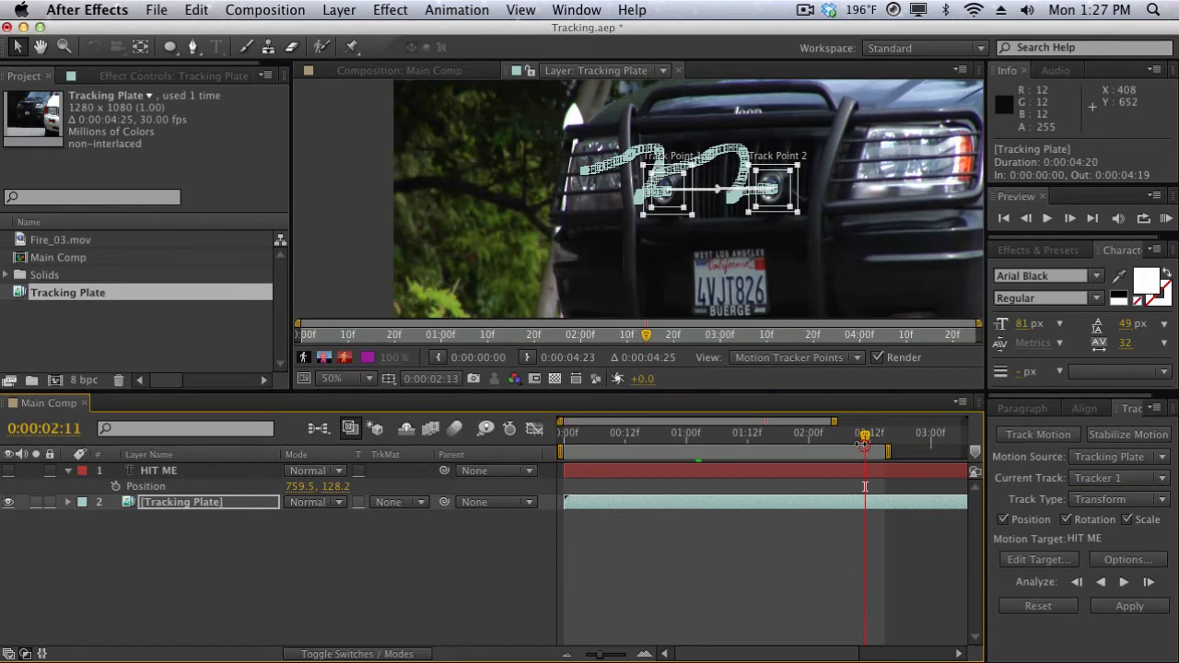
left_click(772, 433)
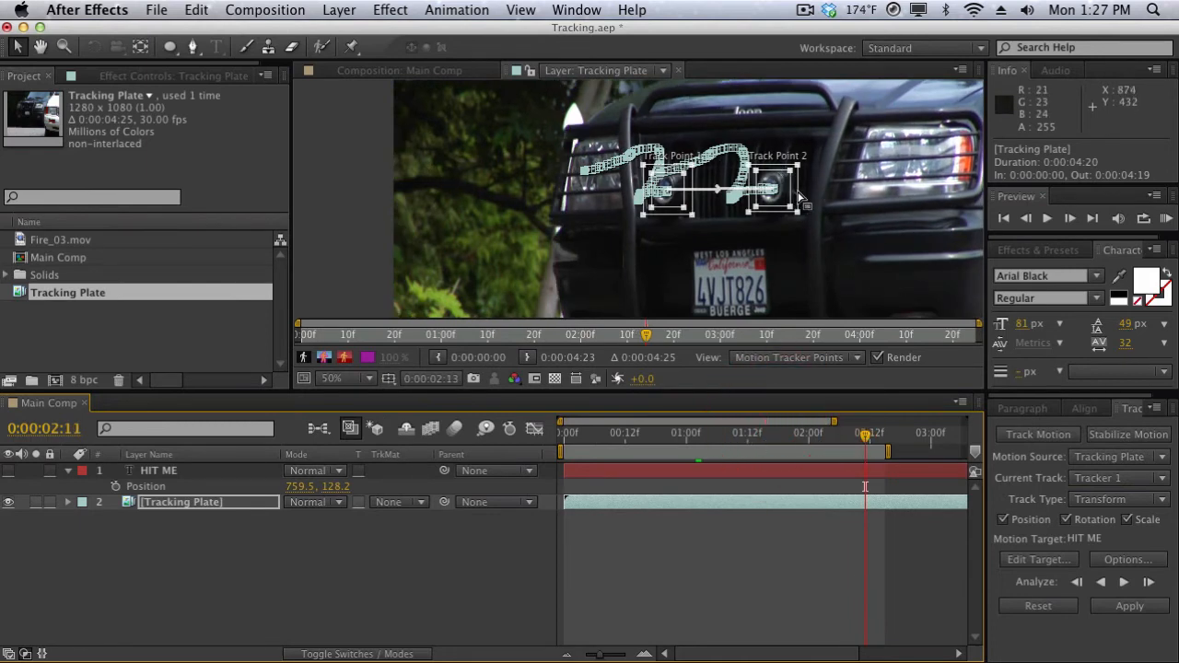
Step: Create a null object in the main composition and rename its layer "Tracking Data"
left_click(339, 10)
mouse_move(456, 32)
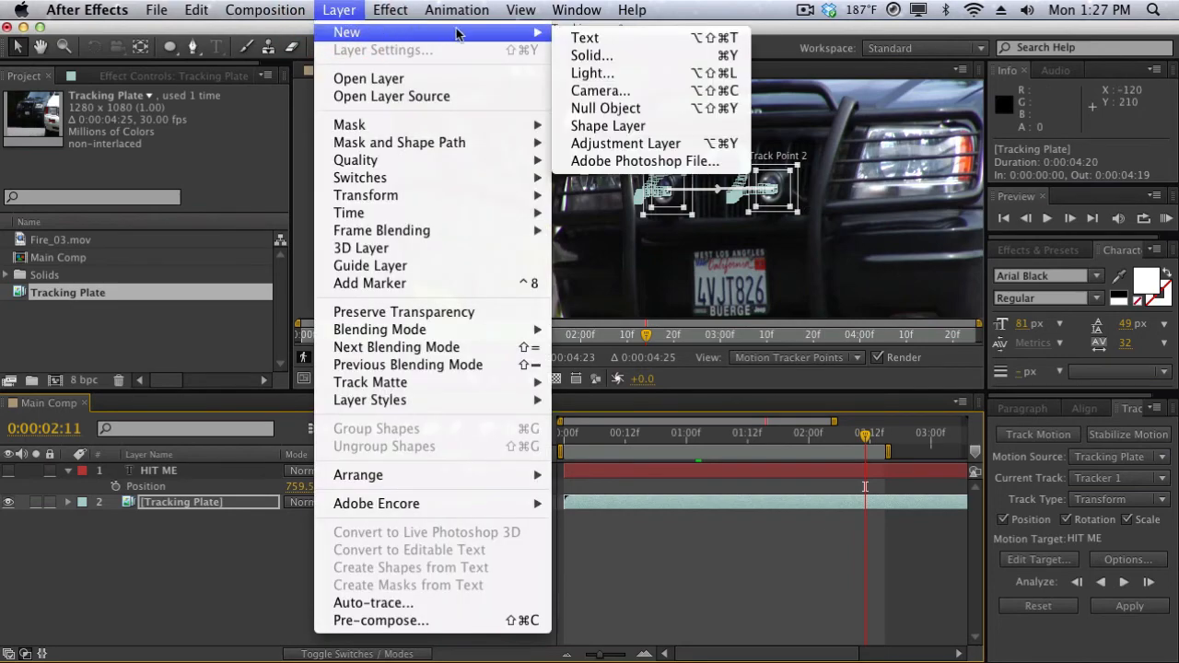
left_click(597, 120)
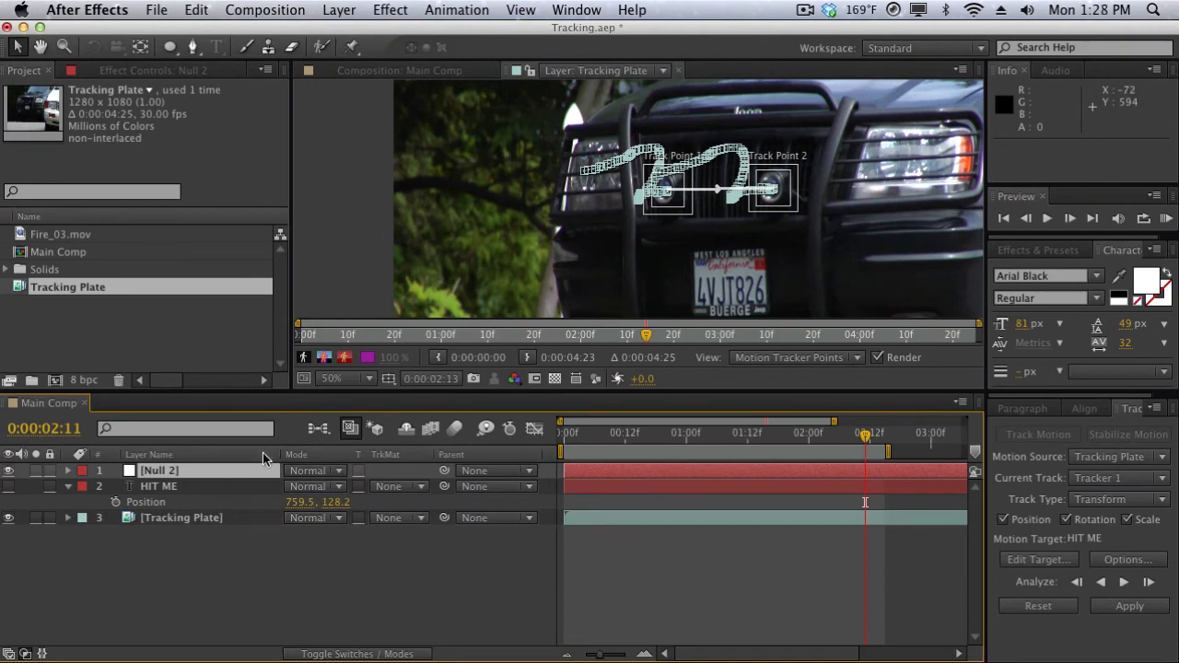
left_click(256, 475)
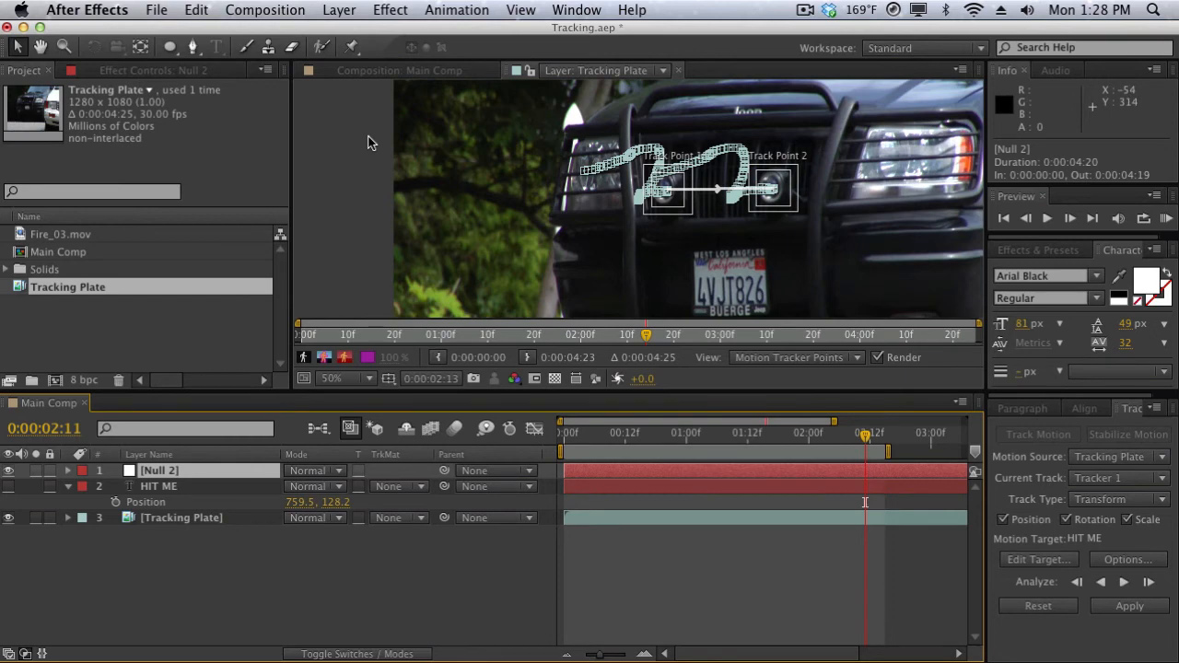
key("Return")
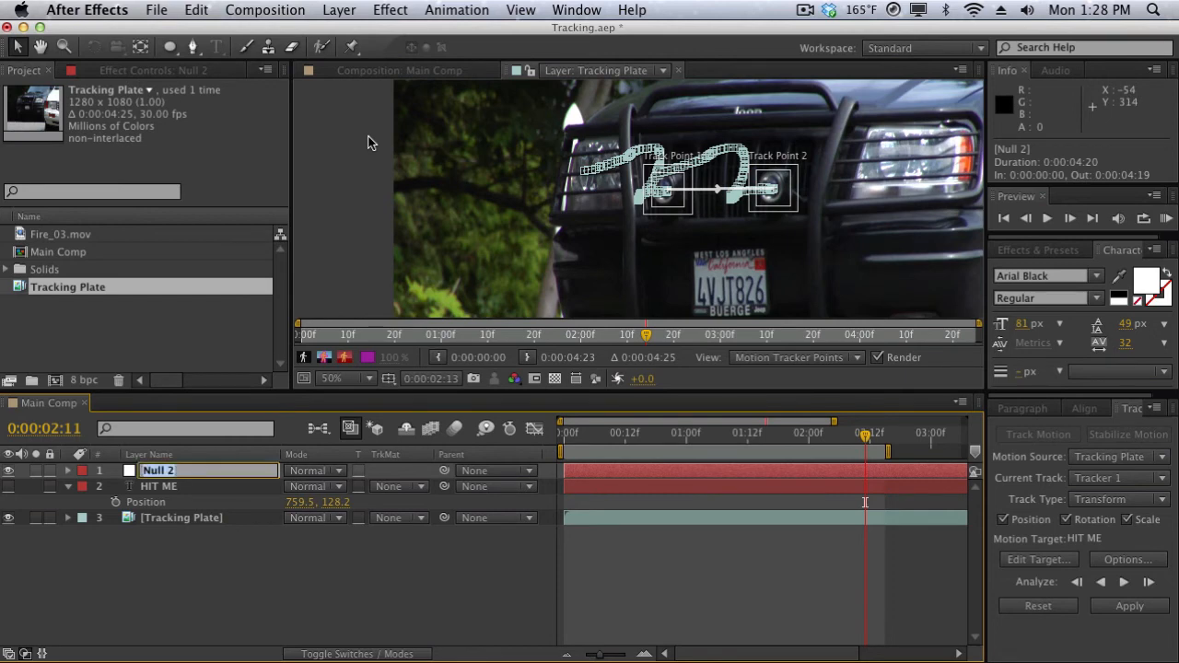
type("Tracking Data")
Step: Set the motion target of the Tracking Plate's Tracker 1 to the Tracking Data layer
left_click(476, 124)
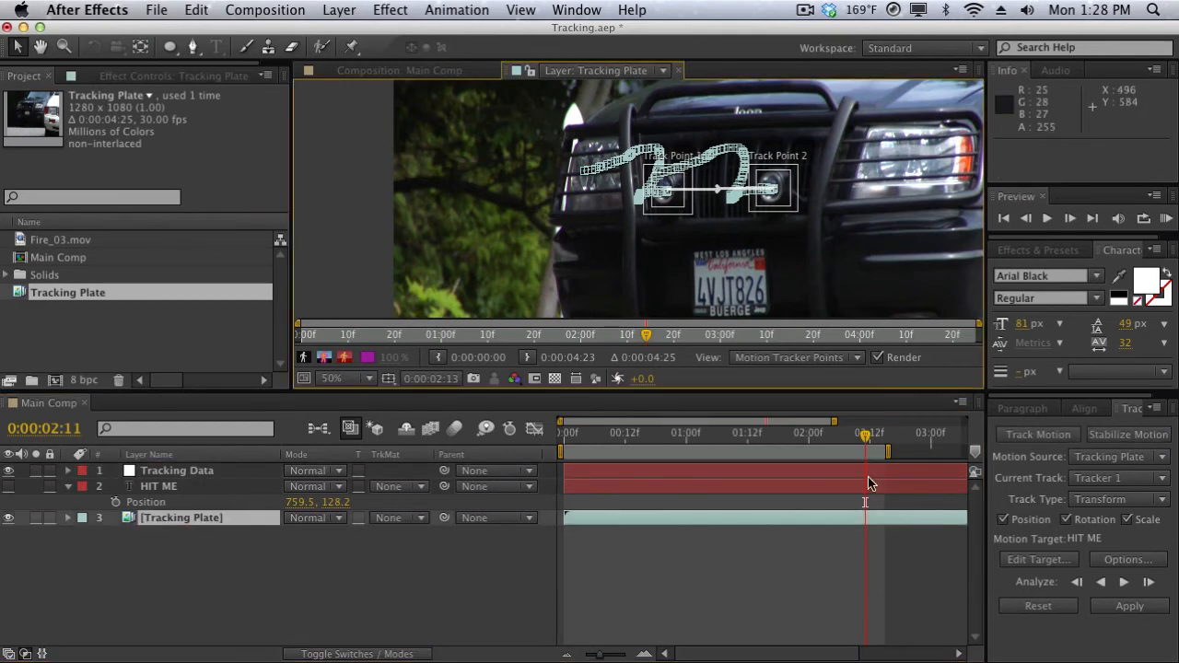
left_click(1037, 559)
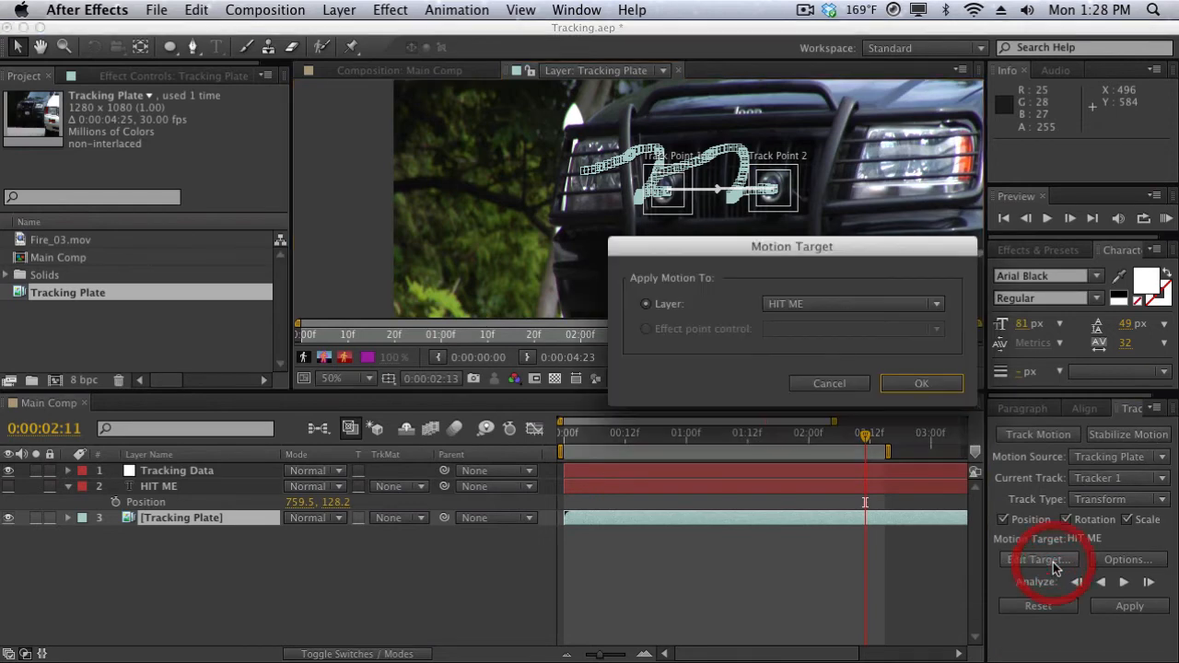
left_click(780, 306)
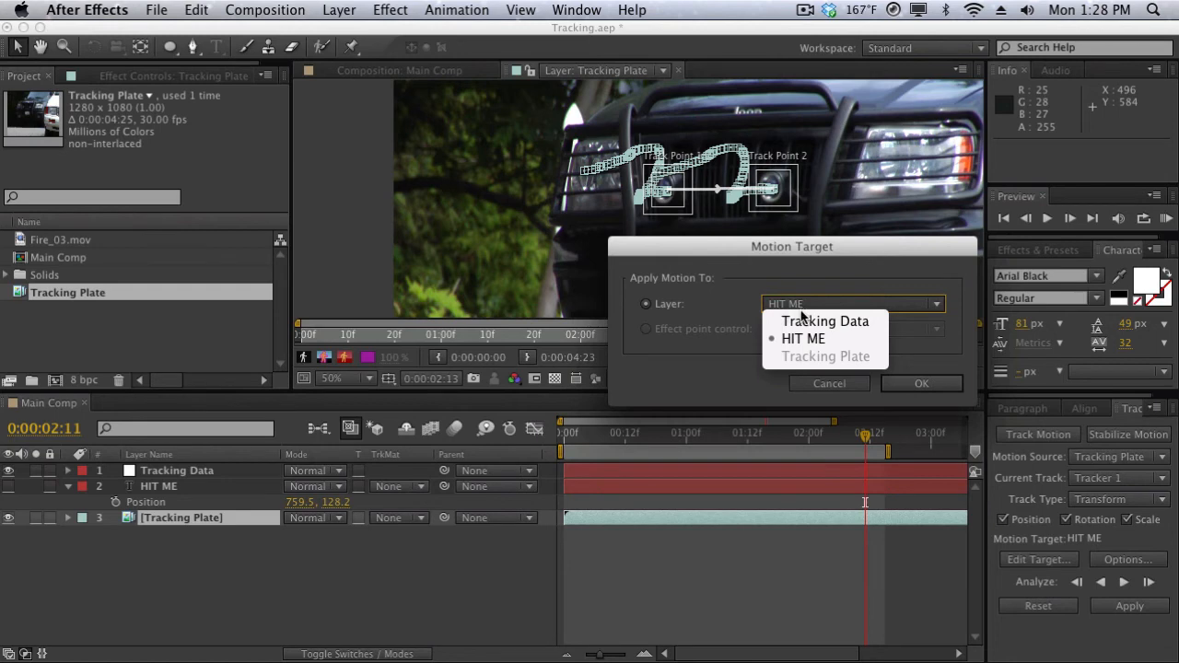
left_click(801, 319)
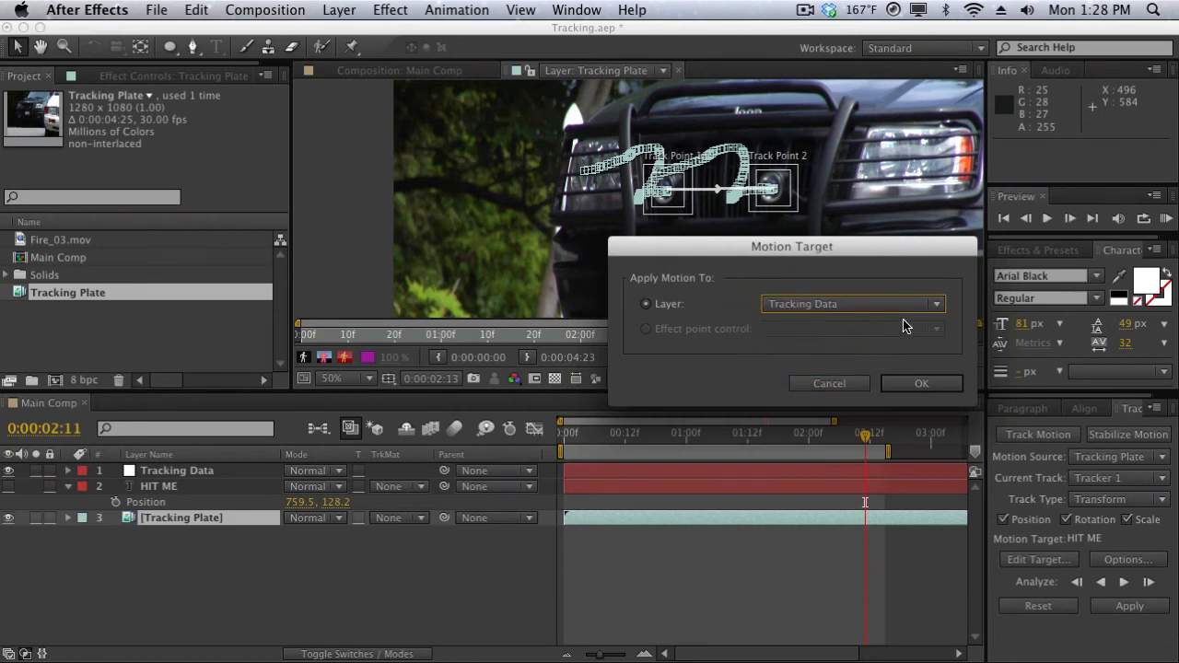
left_click(912, 379)
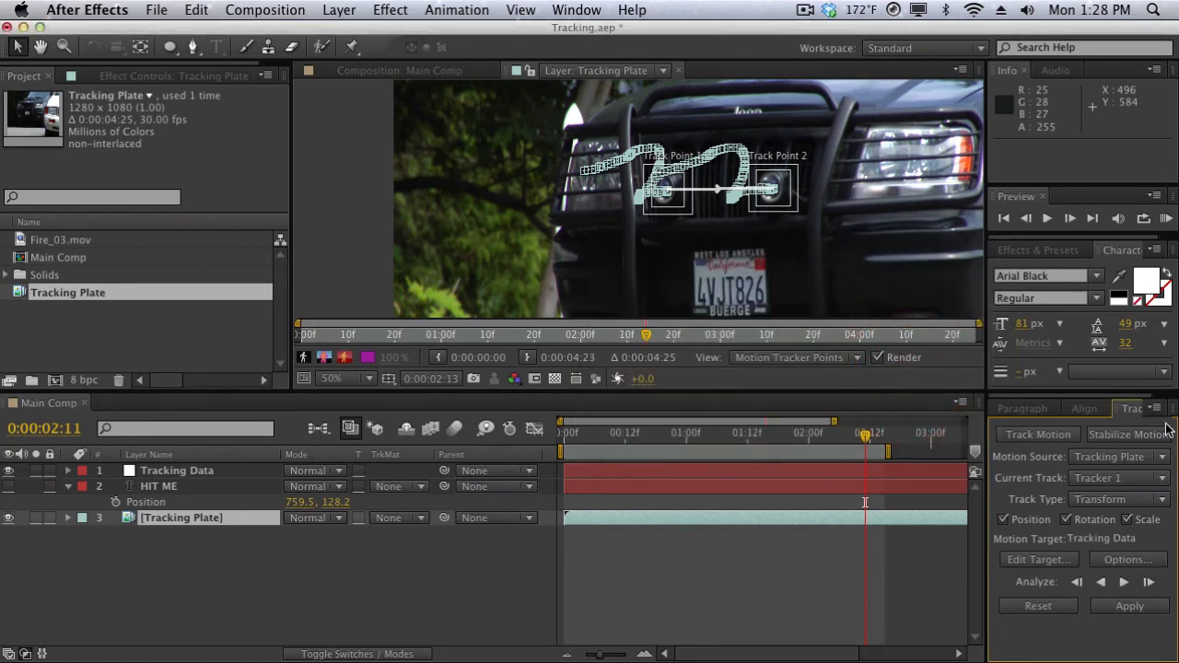
Step: Apply the tracker's motion to the Tracking Data null in X and Y, collapse its properties and scrub the footage to 0:00:02:10
left_click(1129, 607)
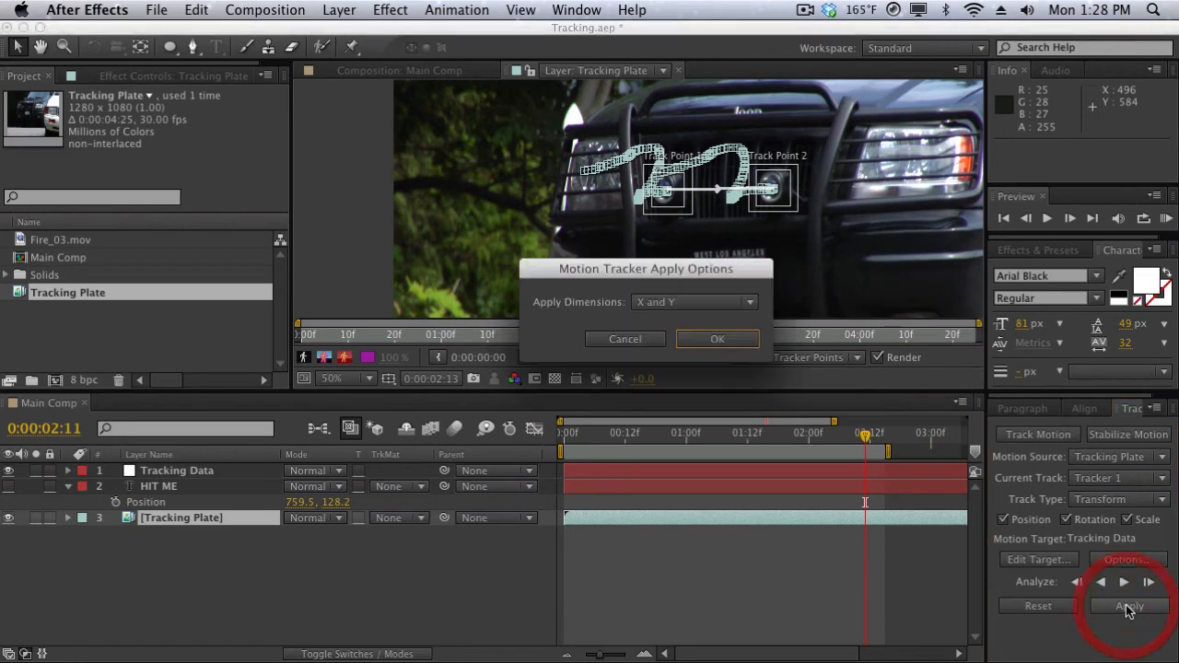
left_click(678, 300)
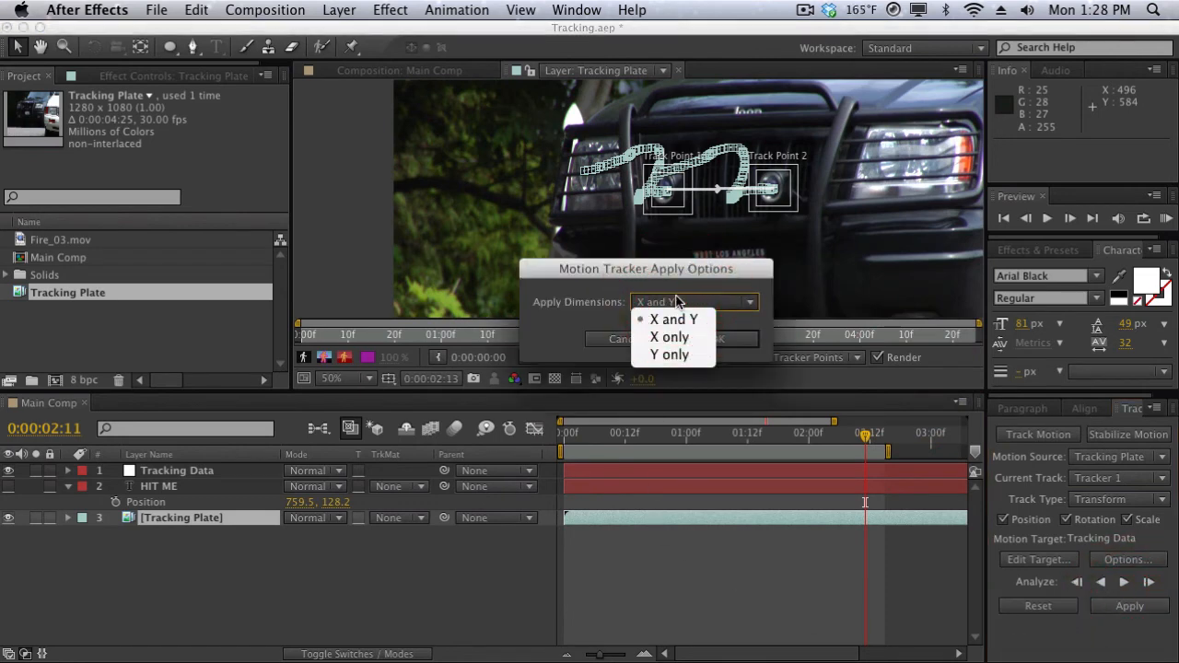
left_click(678, 320)
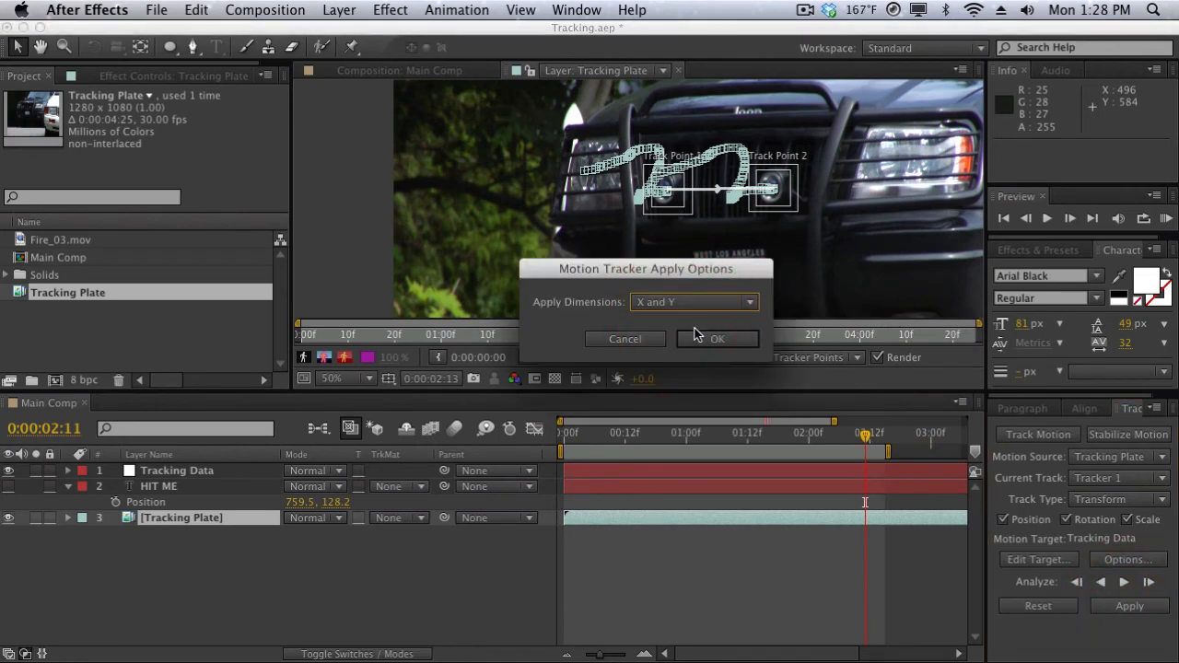
left_click(696, 338)
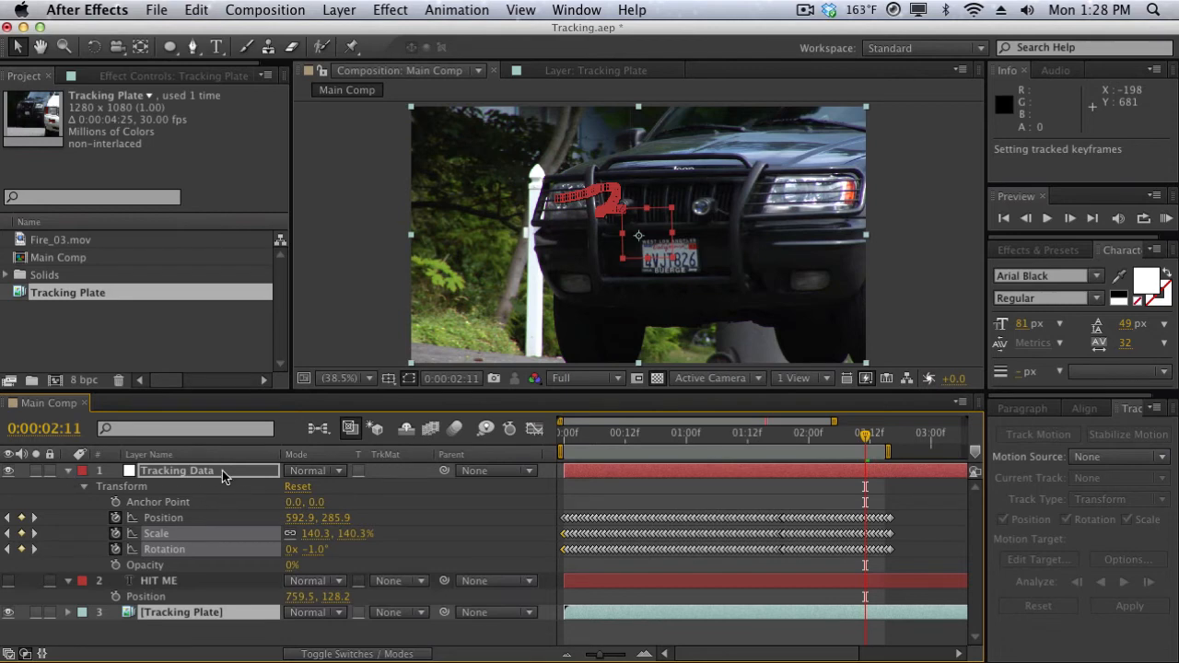
left_click(69, 472)
left_click_drag(586, 433, 859, 433)
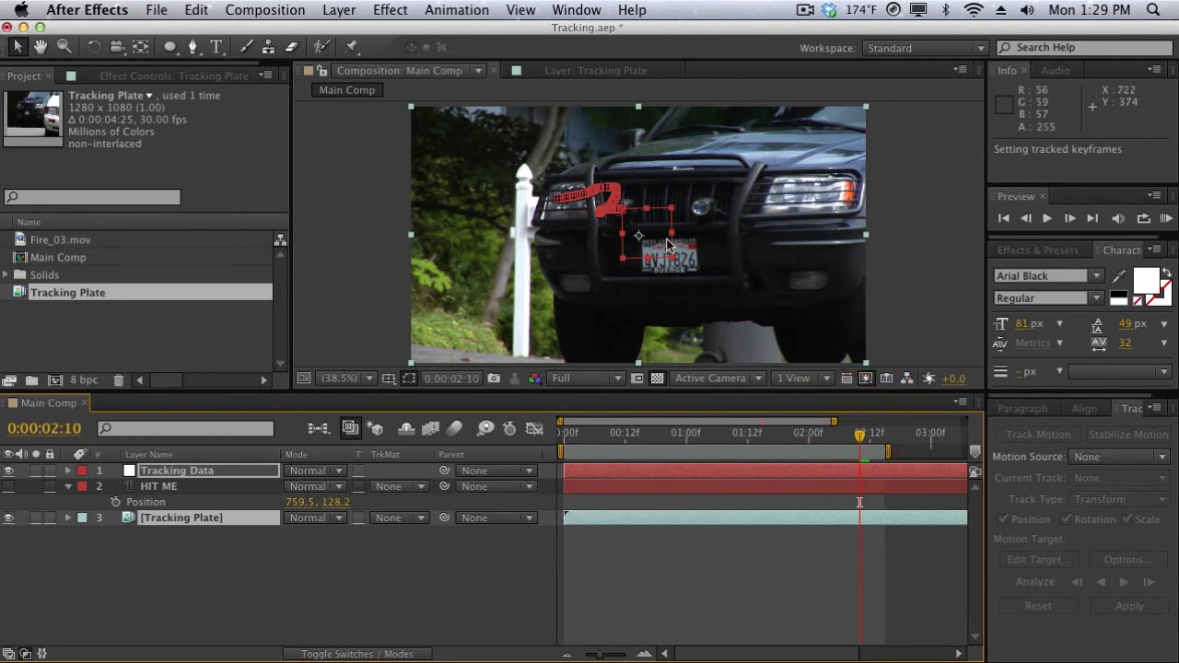
Step: Make the HIT ME layer visible and, at the first frame, place the text above the Jeep's hood at about 587.9, 156.7
left_click(9, 487)
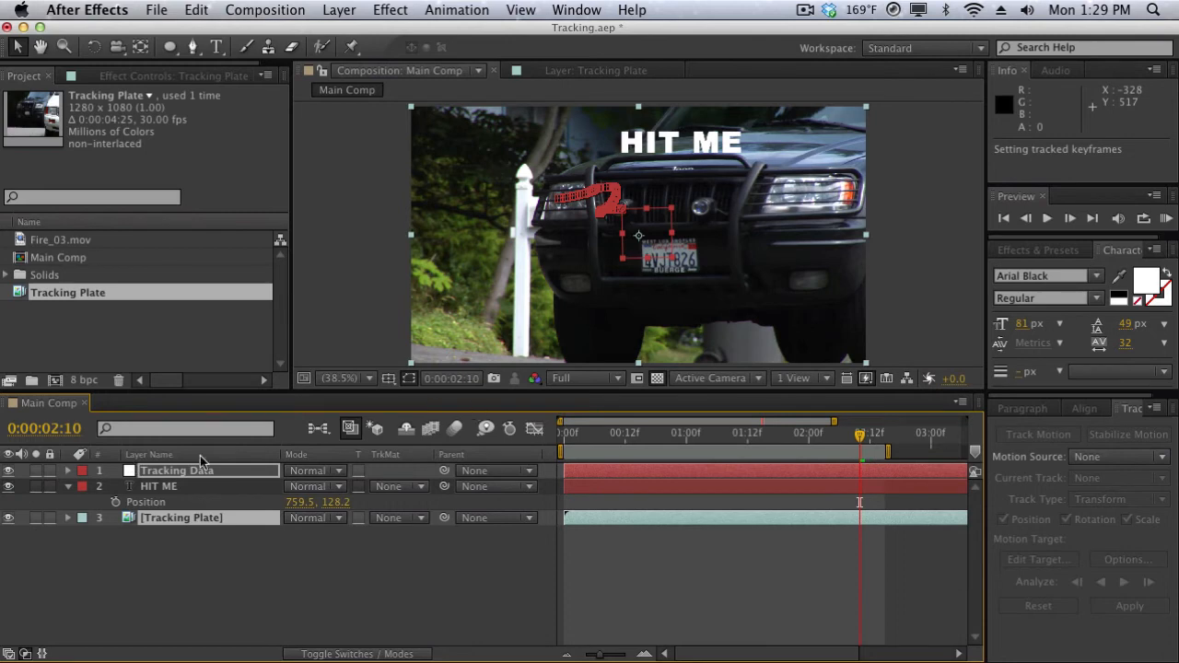
left_click(181, 493)
left_click_drag(678, 433, 534, 428)
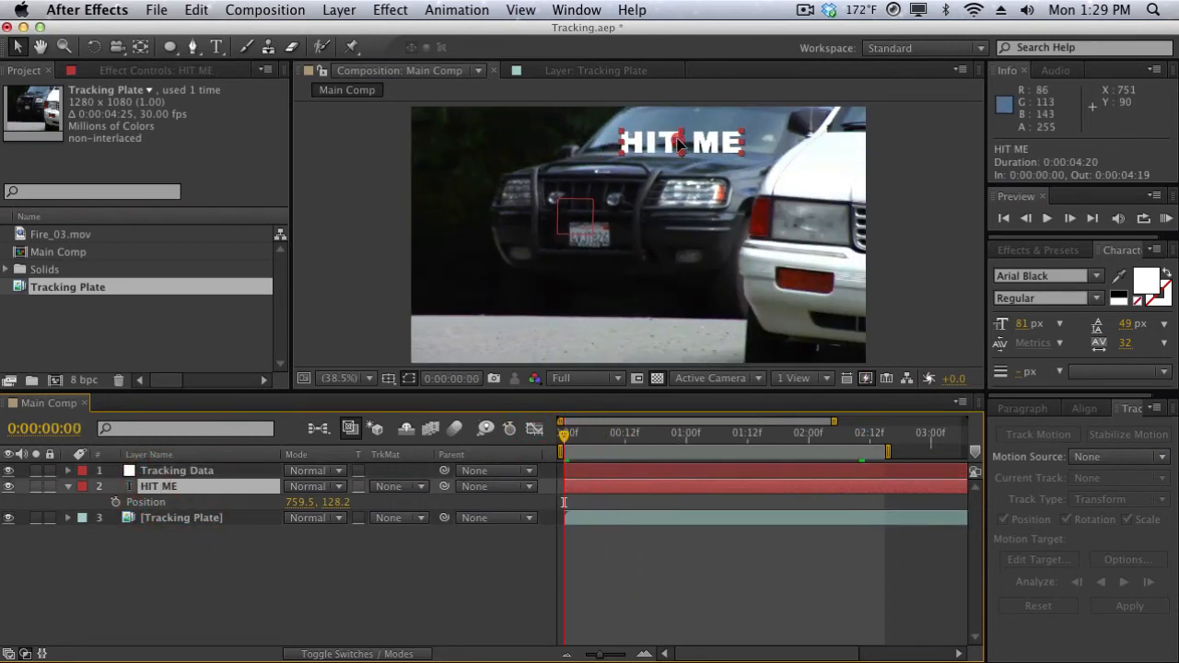
left_click_drag(677, 143, 617, 153)
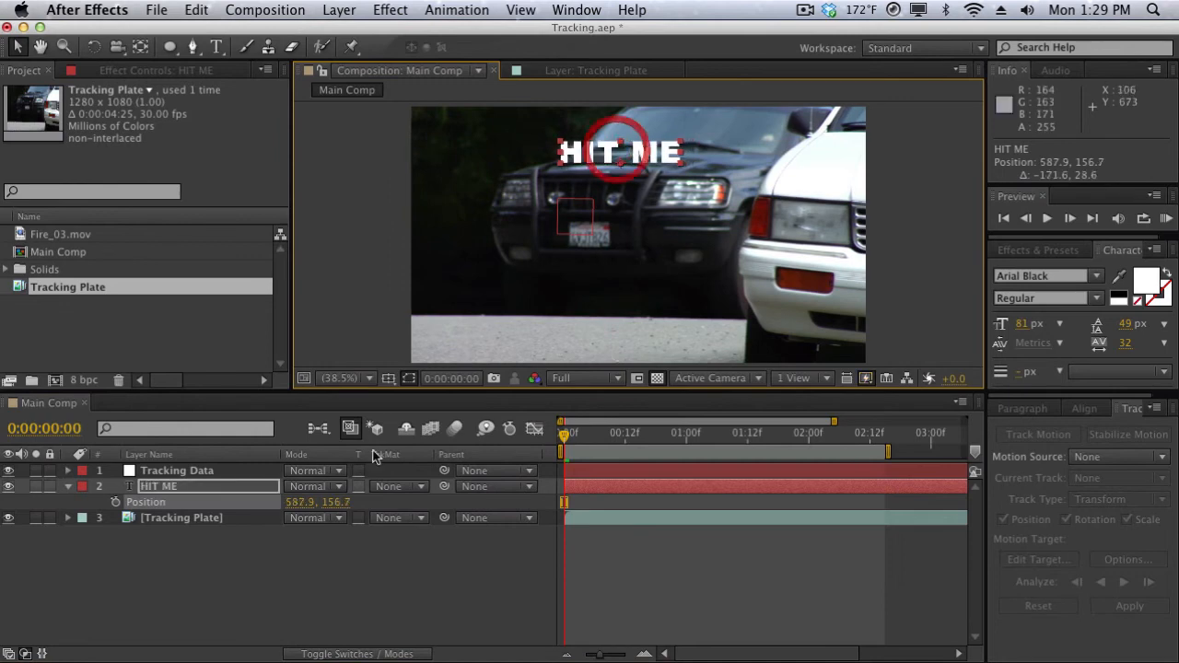
Step: Make HIT ME a 3D layer, set its Y orientation to 2.0° and reposition it to about 593.2, 149.8, -0.2
left_click(392, 654)
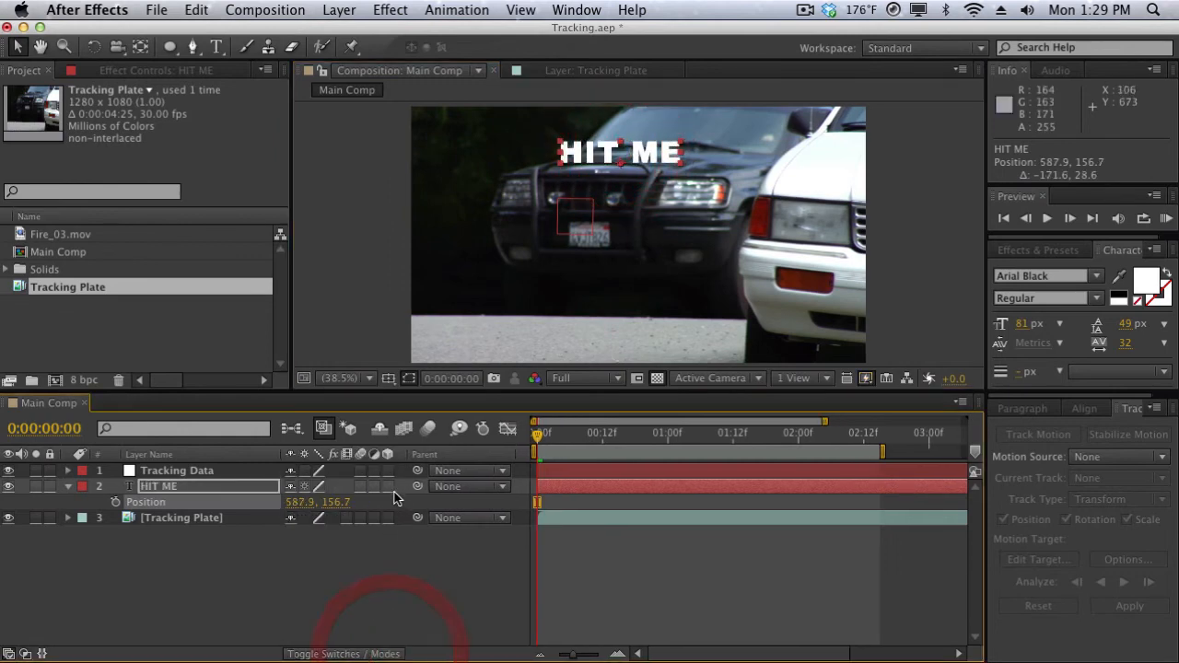
left_click(387, 486)
mouse_move(339, 502)
left_mouse_down()
mouse_move(332, 521)
mouse_move(366, 519)
mouse_move(347, 519)
left_mouse_up()
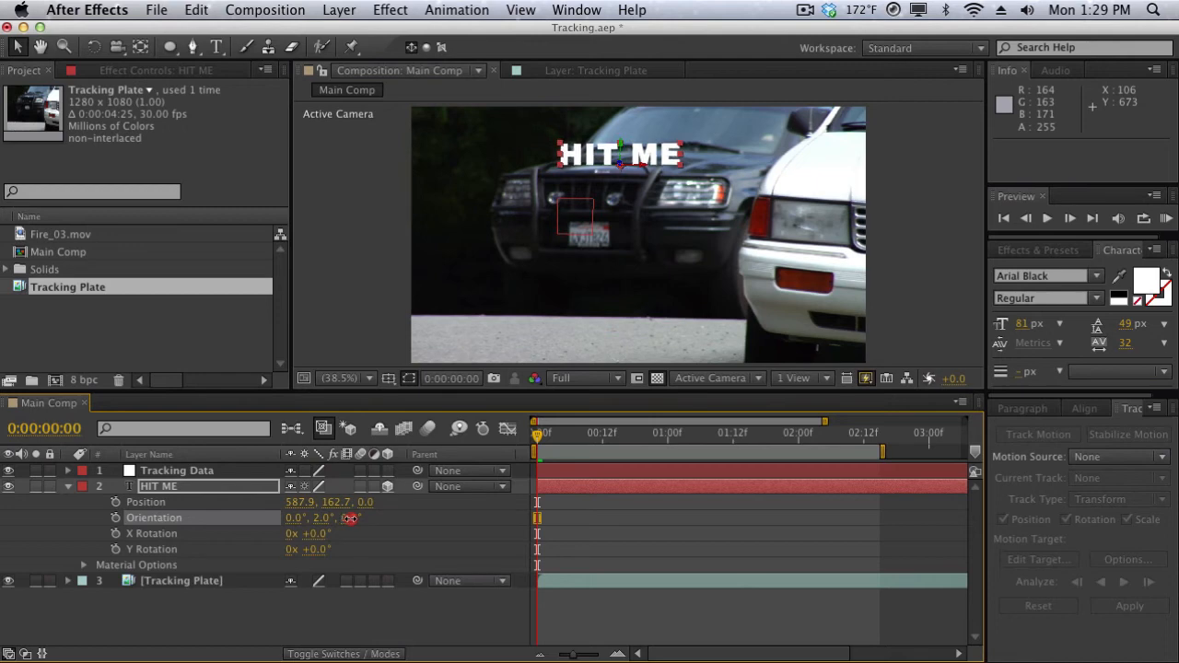
left_click_drag(622, 141, 642, 156)
left_click(387, 213)
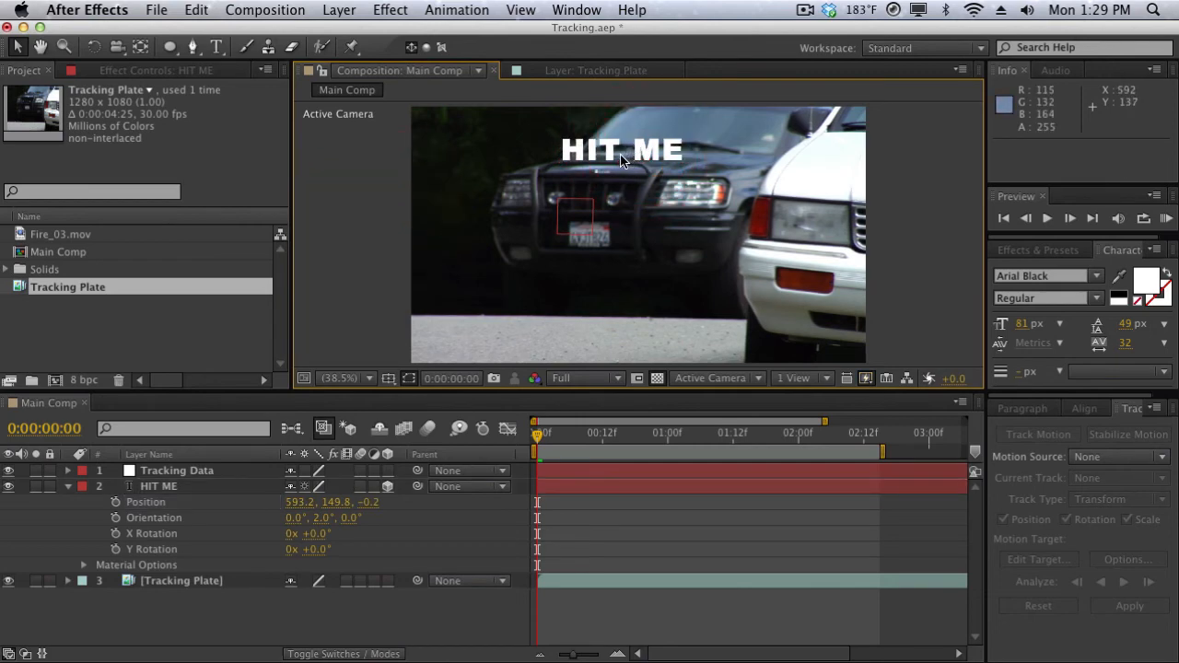
Step: At frame 0:00:00:00, parent the HIT ME layer to the Tracking Data null
mouse_move(540, 435)
left_mouse_down()
mouse_move(728, 433)
mouse_move(533, 430)
left_mouse_up()
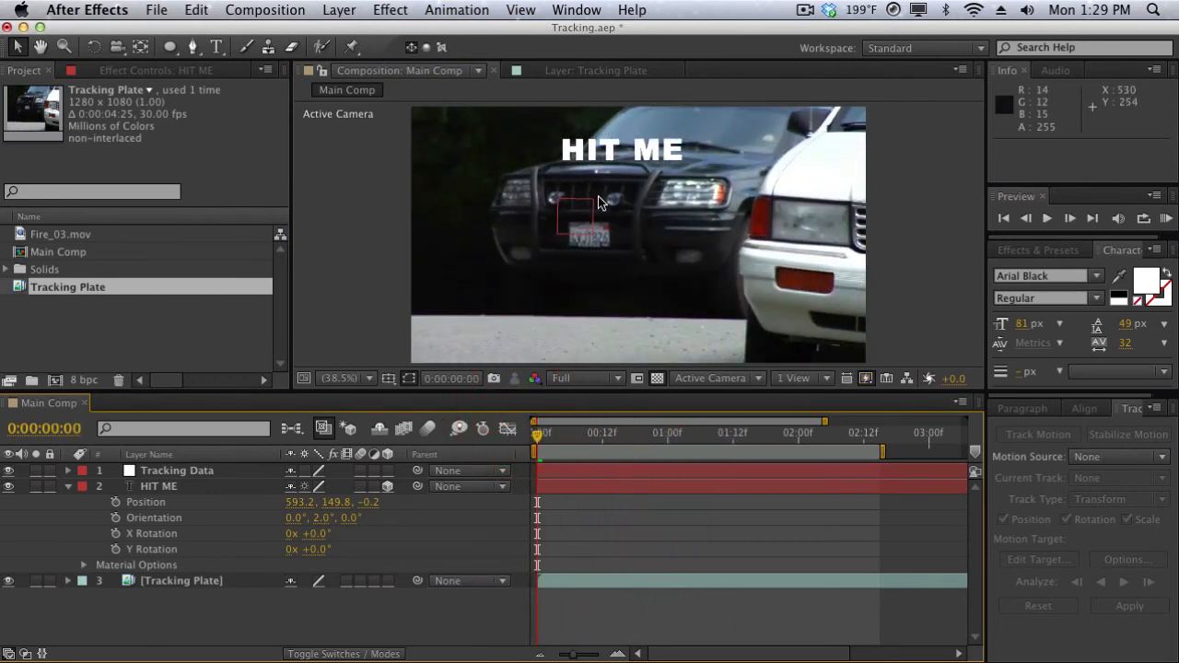
left_click(222, 470)
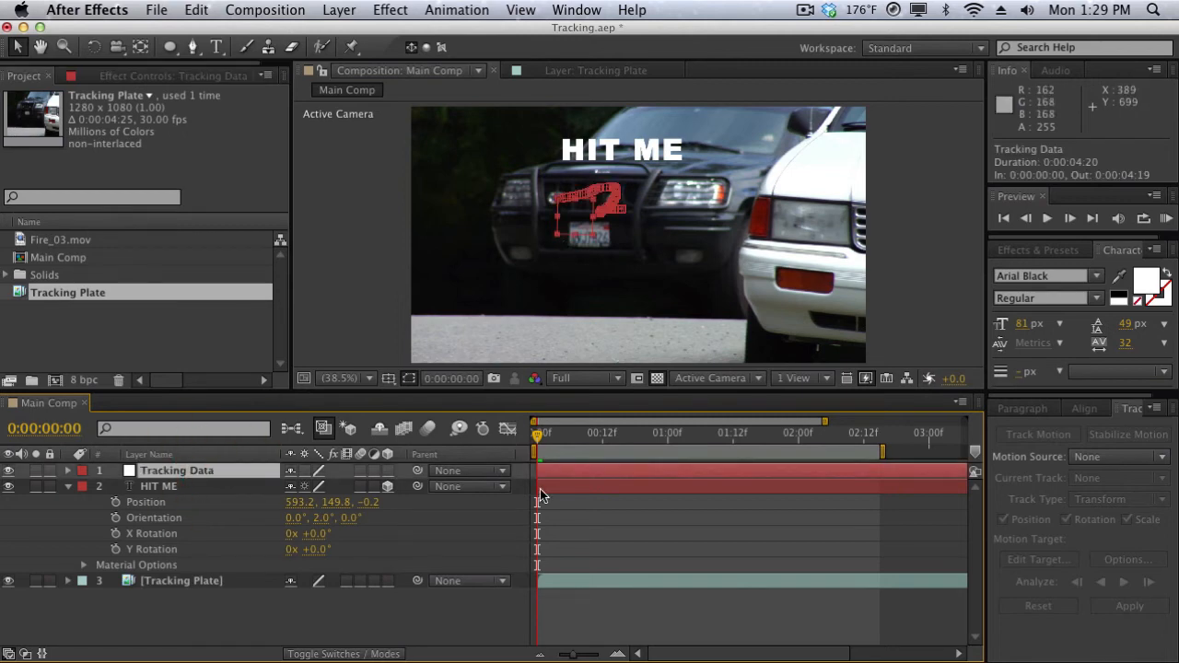
mouse_move(539, 437)
left_mouse_down()
mouse_move(600, 433)
mouse_move(537, 435)
left_mouse_up()
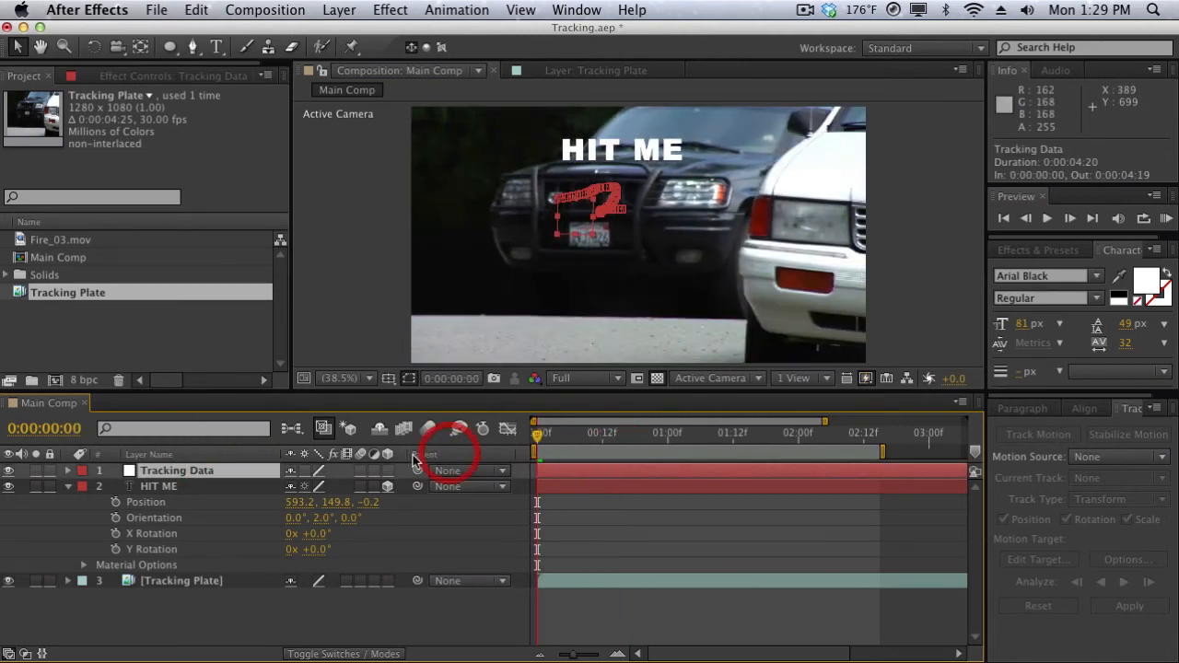
left_click_drag(419, 473, 230, 474)
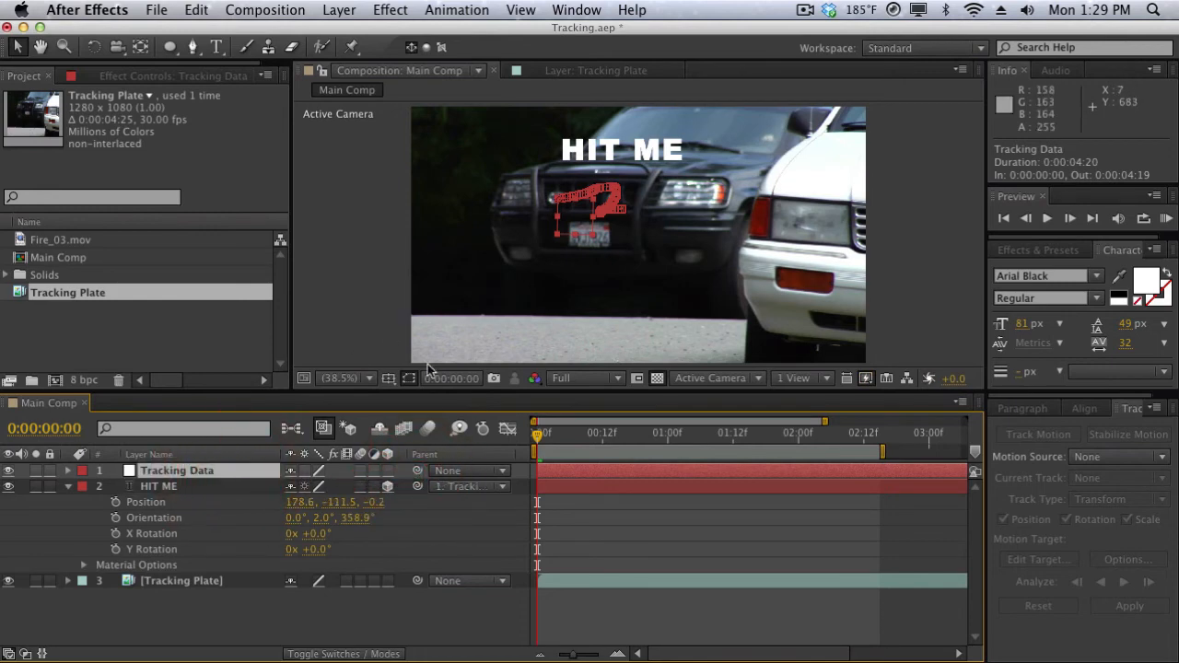
left_click(206, 487)
left_click(206, 473)
Step: Scrub through the timeline to check how the HIT ME text follows the Jeep, returning to 0:00:00:01
left_click_drag(542, 436, 540, 390)
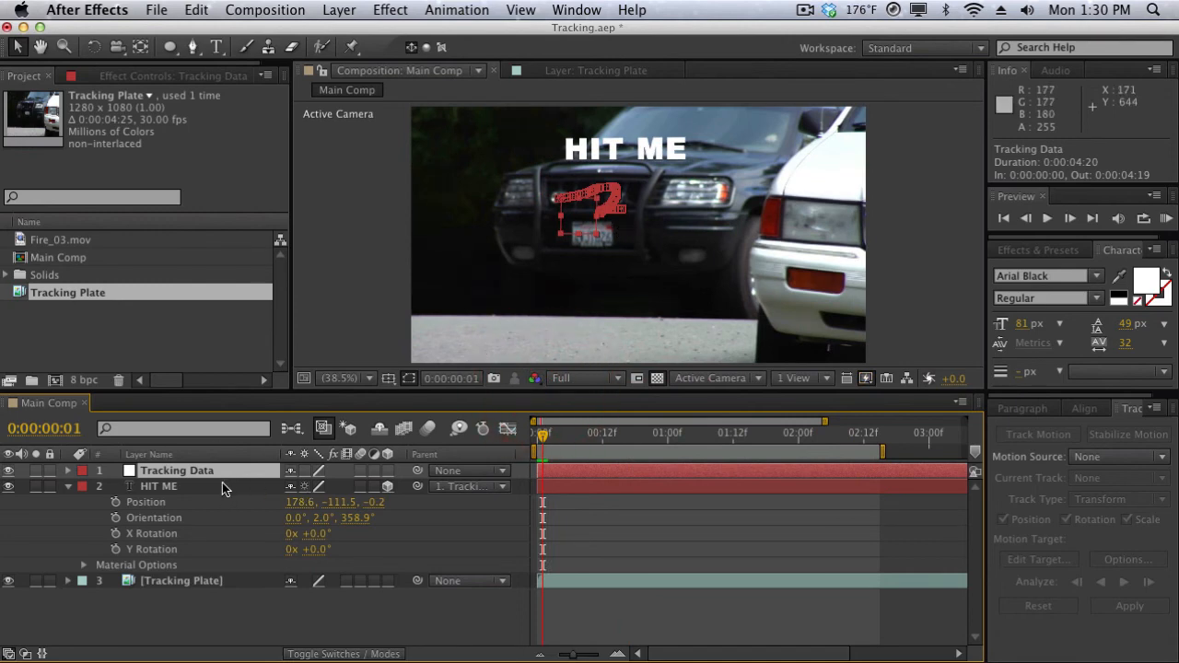
left_click_drag(719, 433, 734, 432)
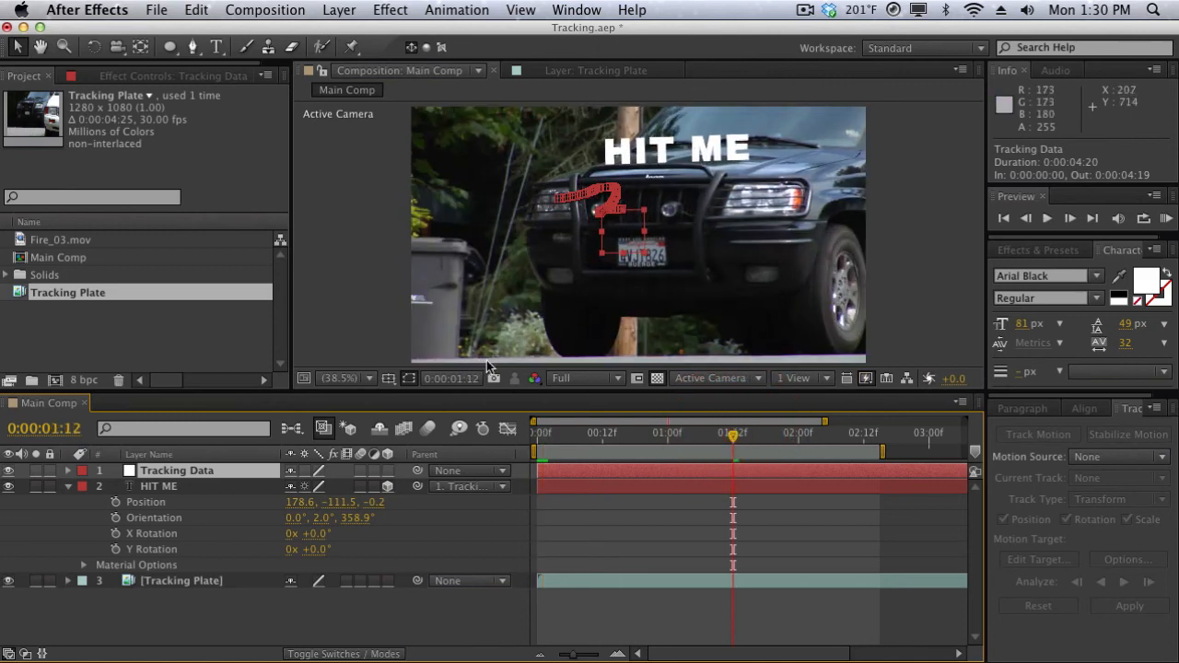
left_click_drag(656, 434, 543, 433)
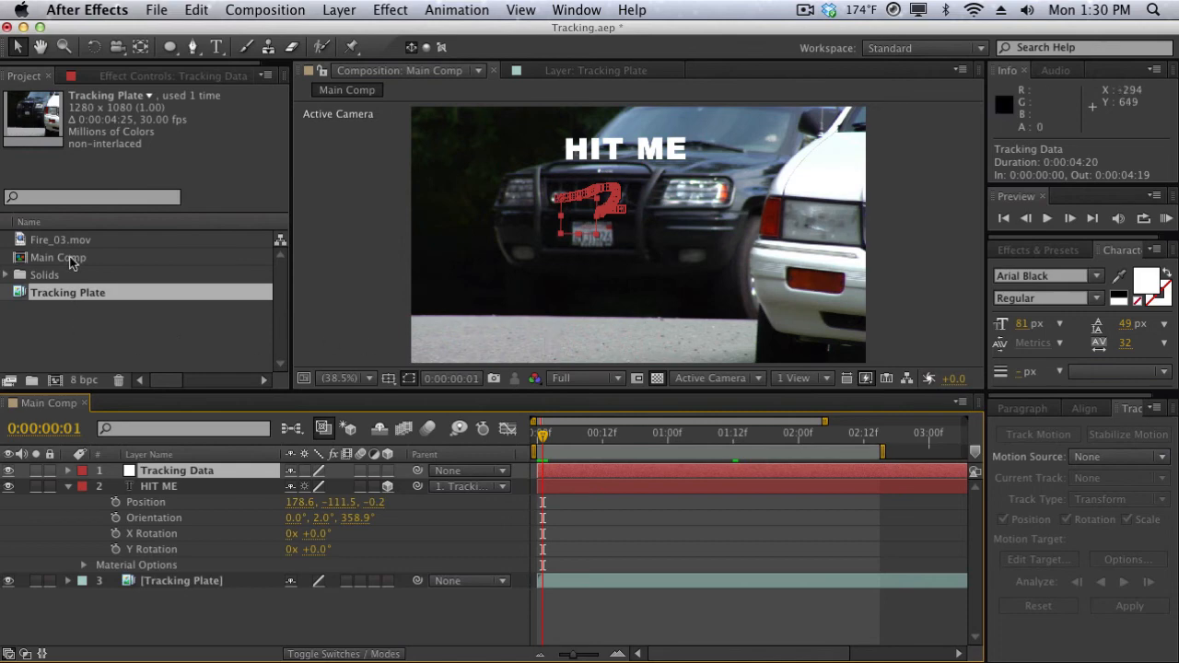
Step: Add Fire_03.mov to the composition, centred as the topmost layer, and set its blending mode to Add
left_click_drag(64, 239, 676, 228)
left_click_drag(650, 228, 633, 227)
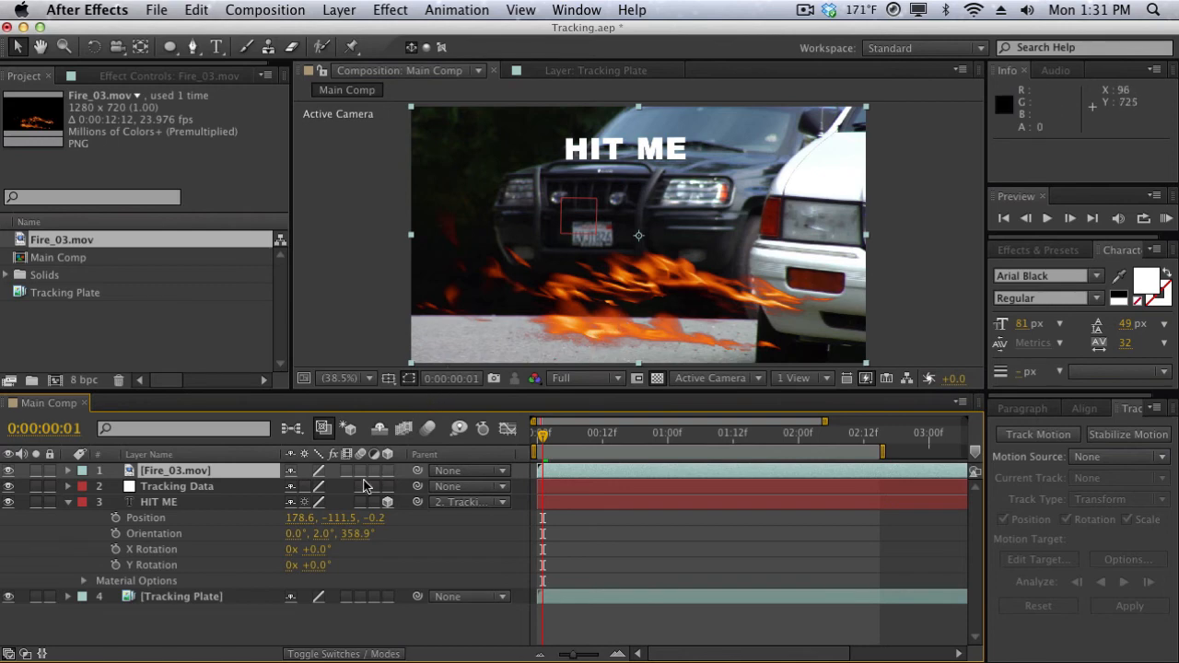
left_click(369, 653)
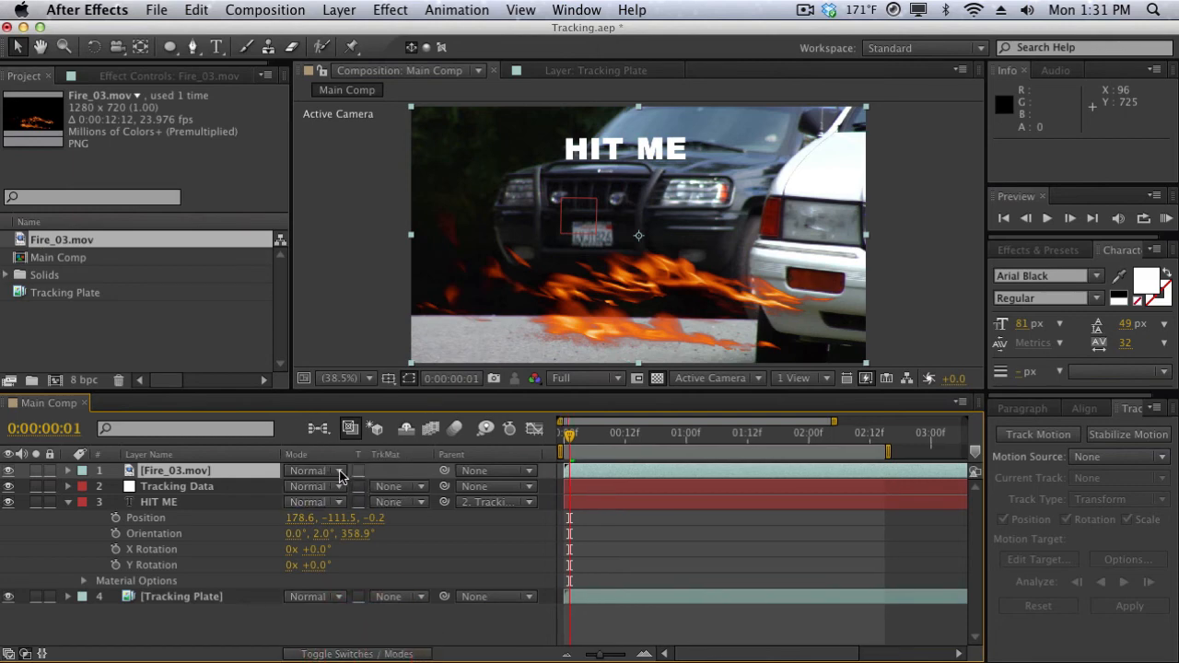
left_click(341, 471)
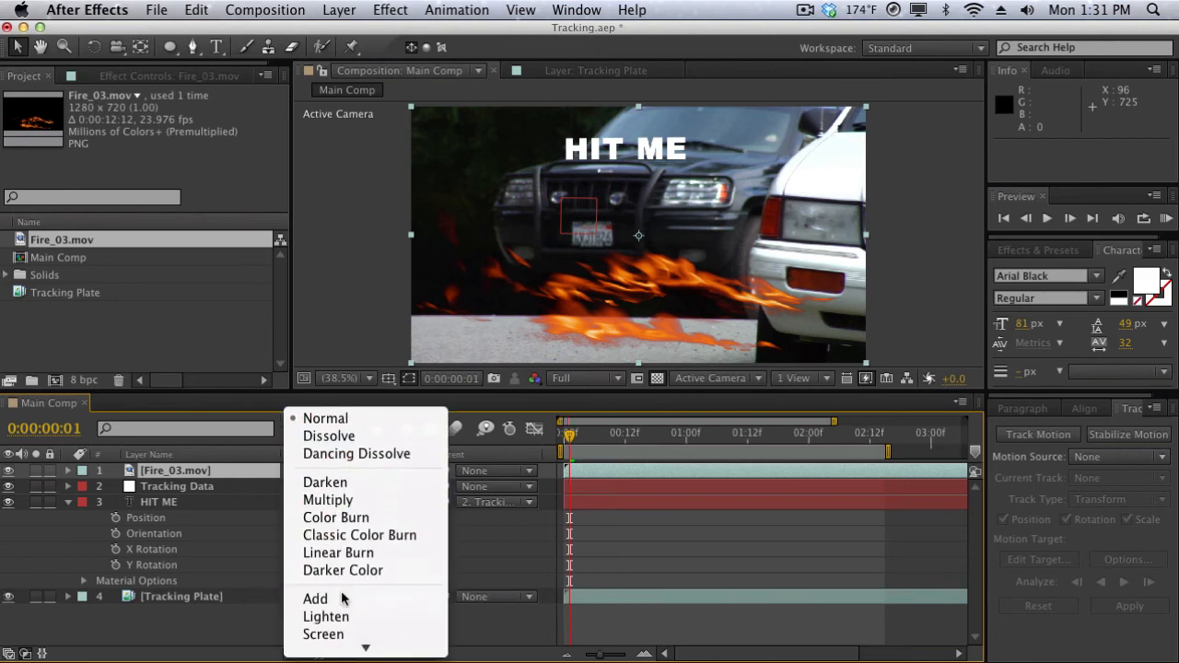
left_click(343, 597)
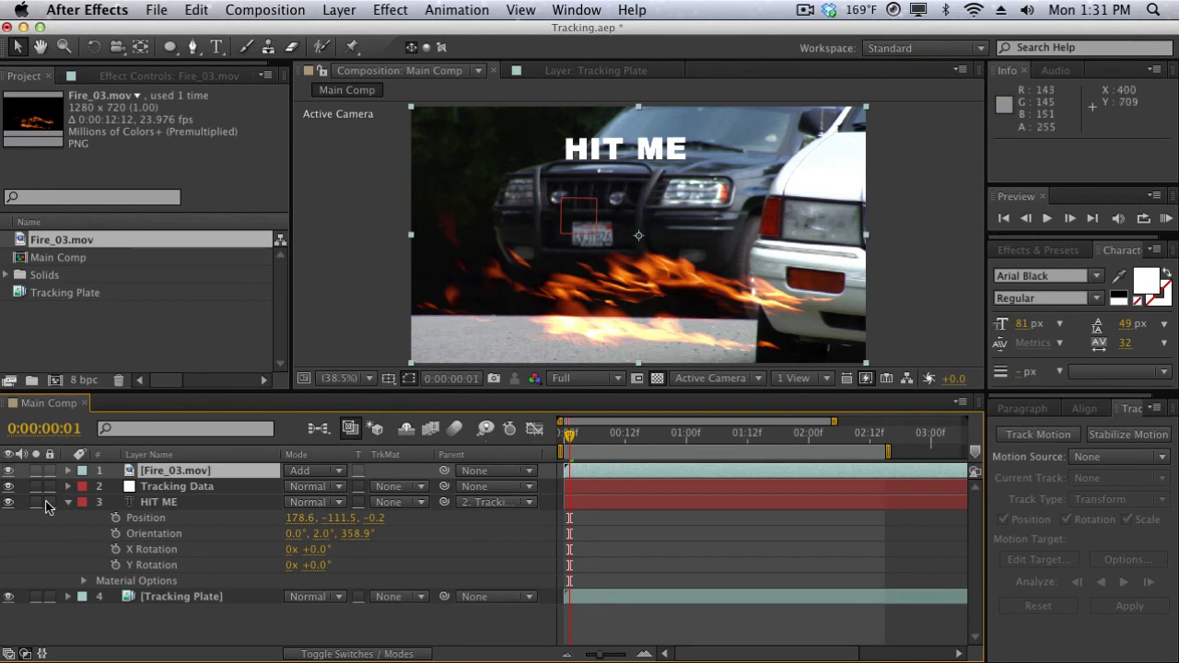
Step: Hide the HIT ME layer, scale the fire to 48% and place it over the Jeep's hood at about 668.6, 40.3
left_click(9, 505)
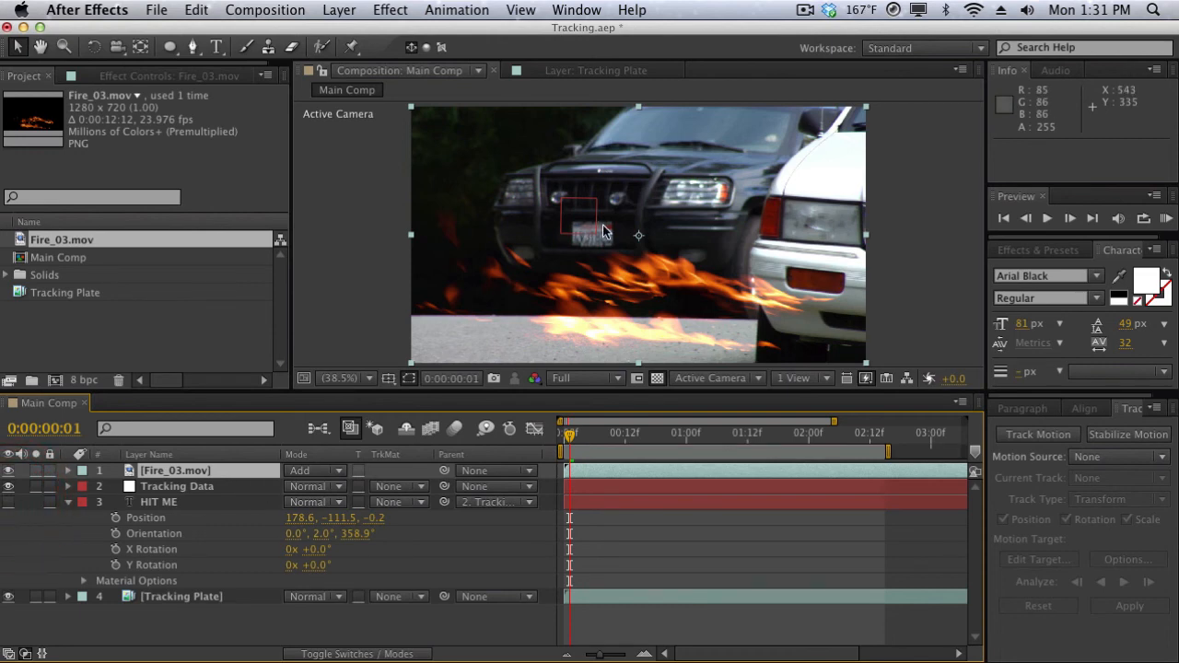
key("s")
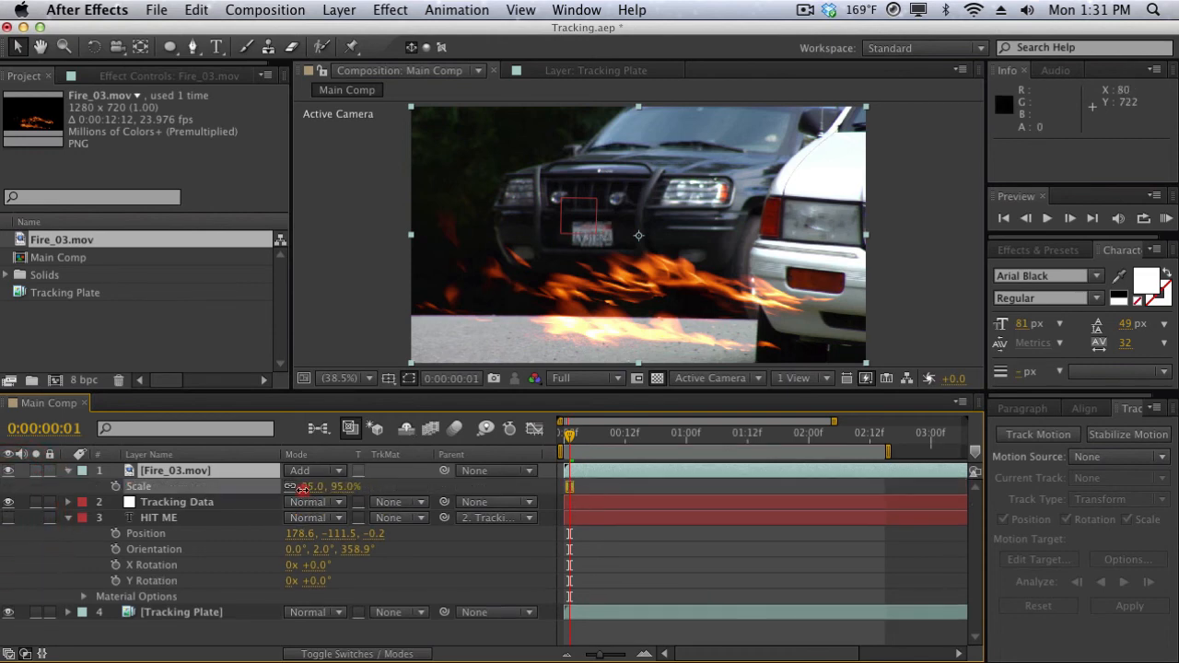
left_click_drag(302, 490, 267, 490)
left_click_drag(652, 295, 651, 168)
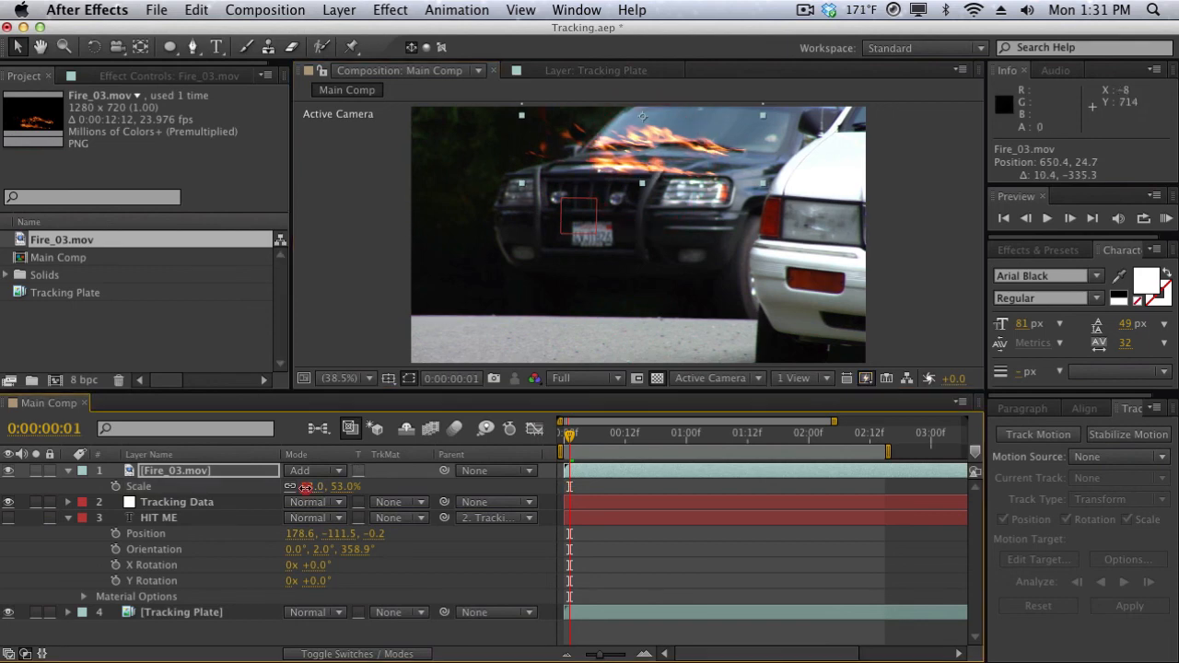
left_click_drag(306, 488, 300, 489)
left_click_drag(666, 152, 672, 159)
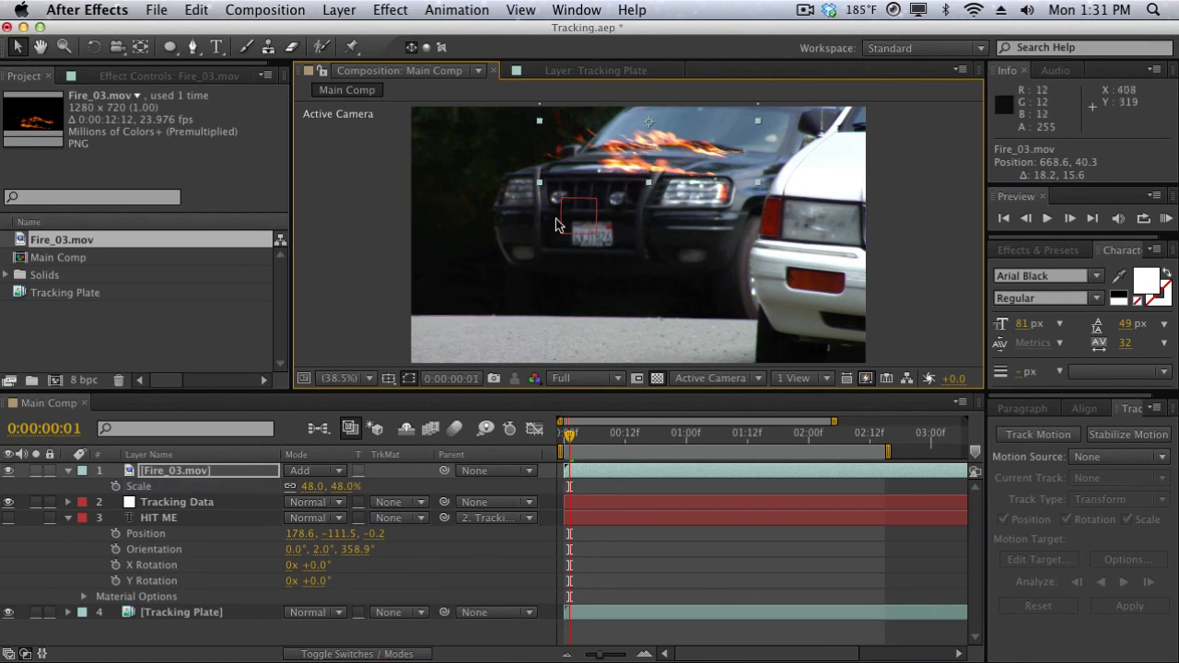
Step: Parent the Fire_03.mov layer to Tracking Data, then preview and scrub the composition to check the fire on the moving Jeep
left_click_drag(445, 471, 230, 505)
left_click(318, 228)
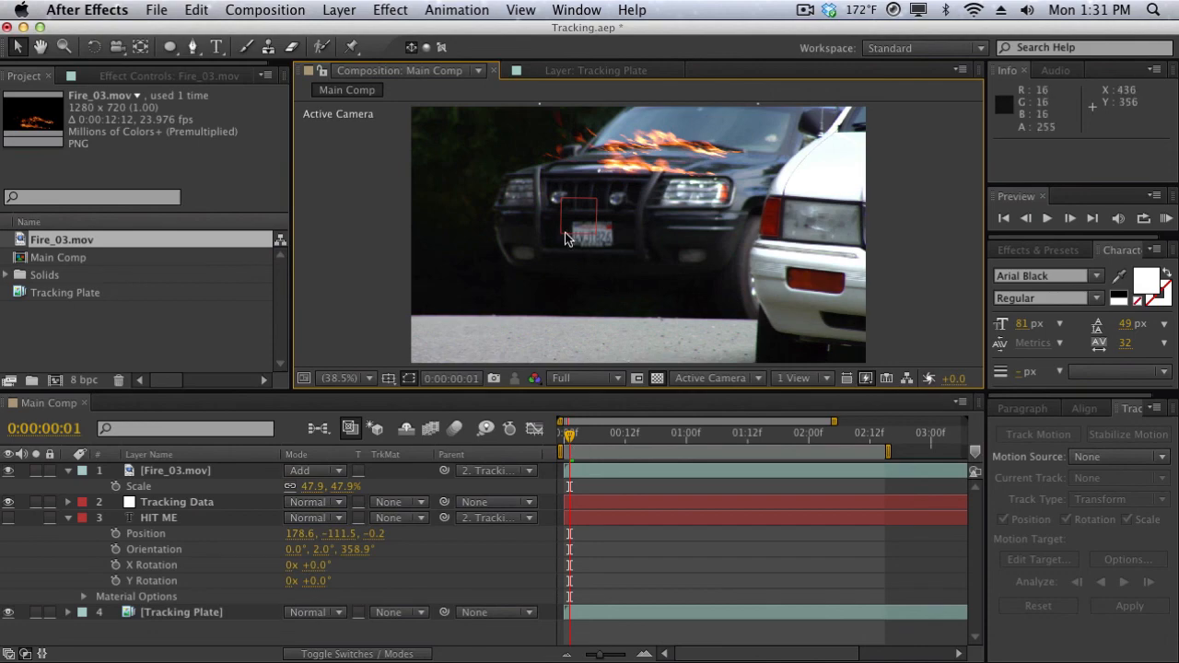
key("space")
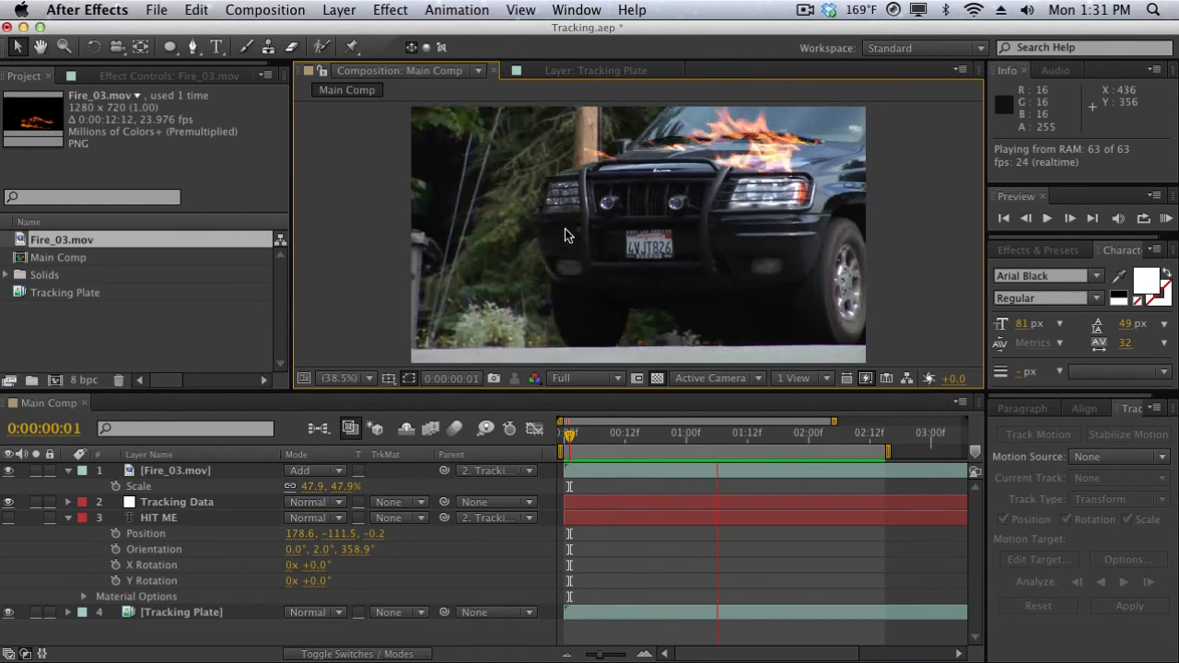
left_click(566, 236)
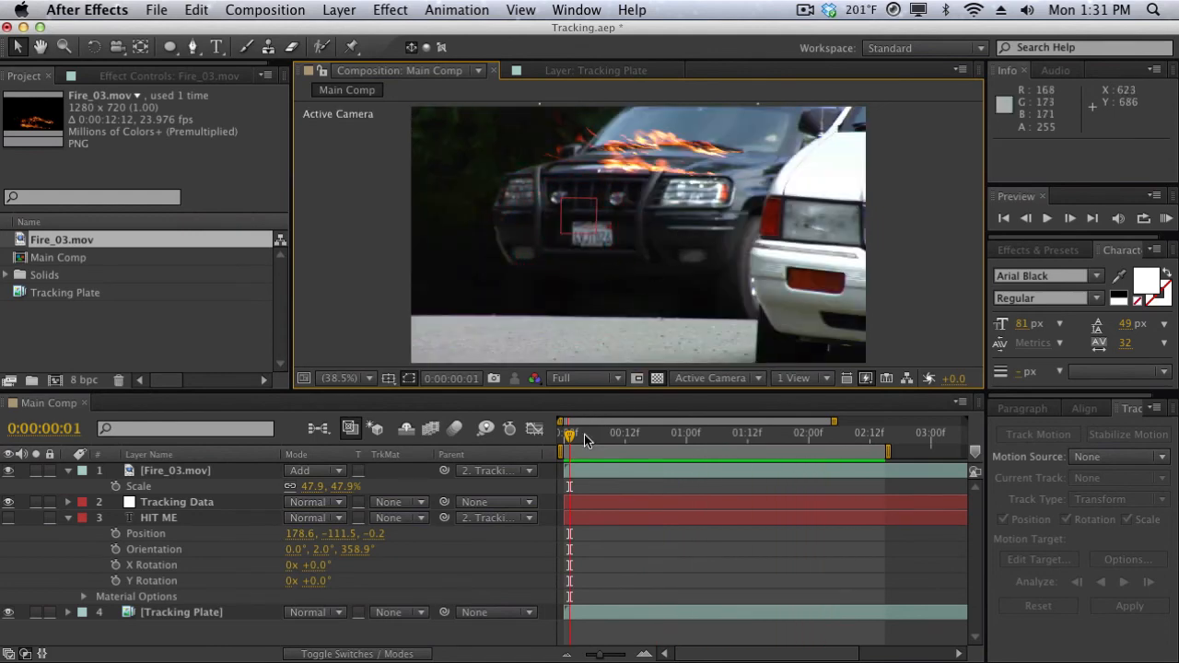
left_click_drag(584, 434, 684, 439)
left_click(698, 440)
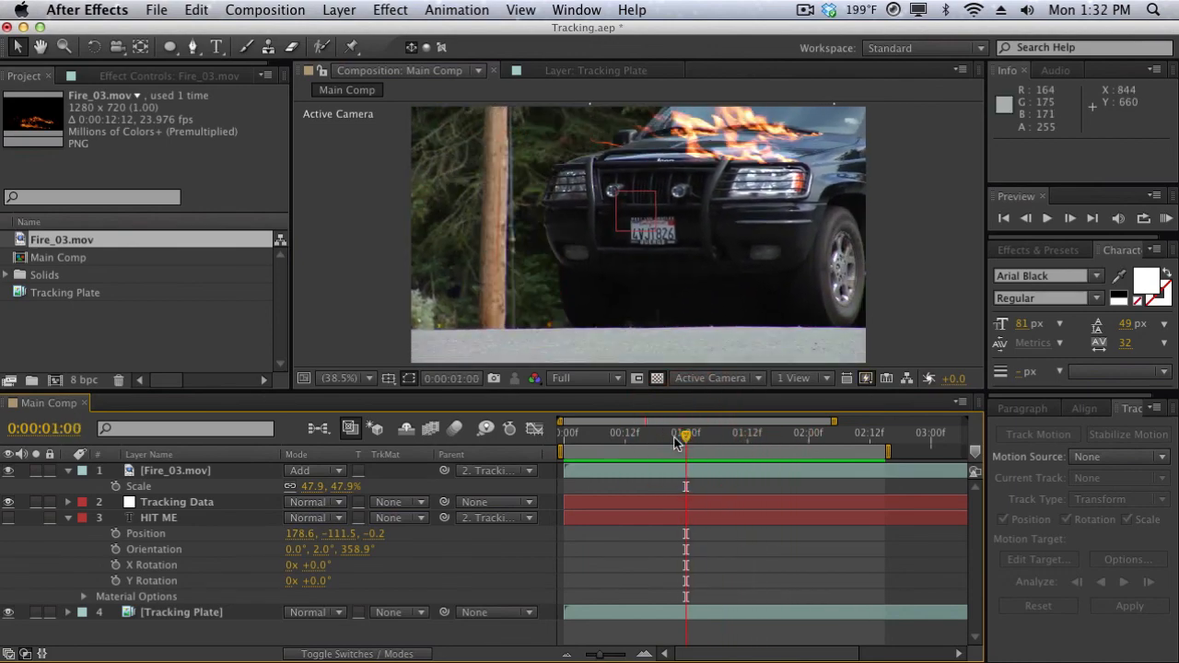